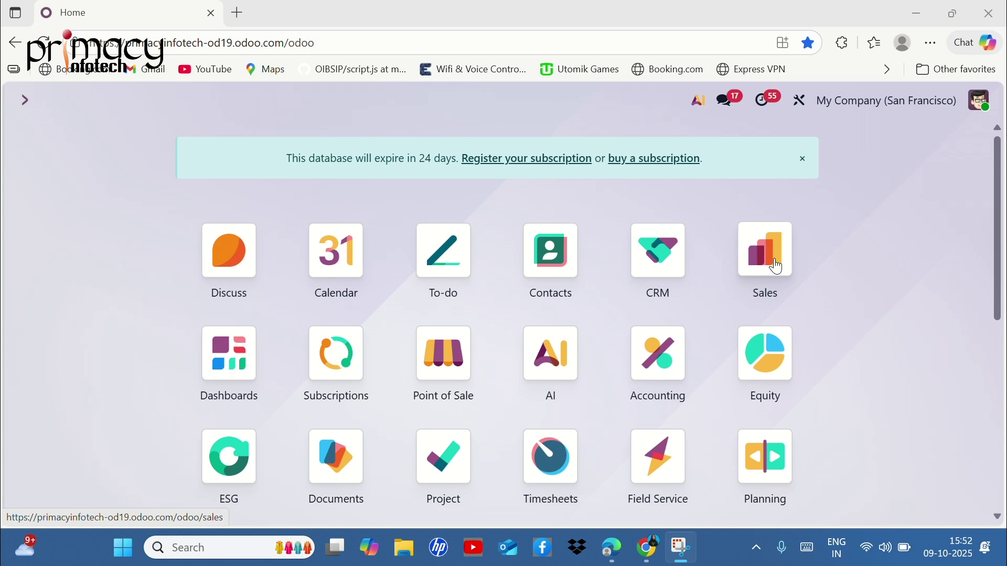
# Step: Open the Sales app and create a new quotation for the customer OpenWood
pyautogui.click(778, 267)
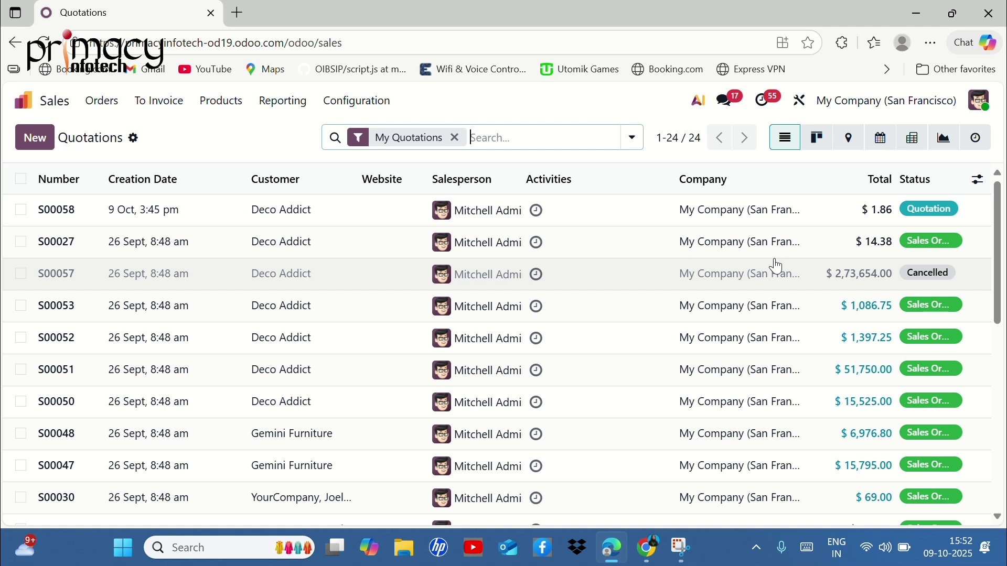
pyautogui.scroll(-10, 778, 267)
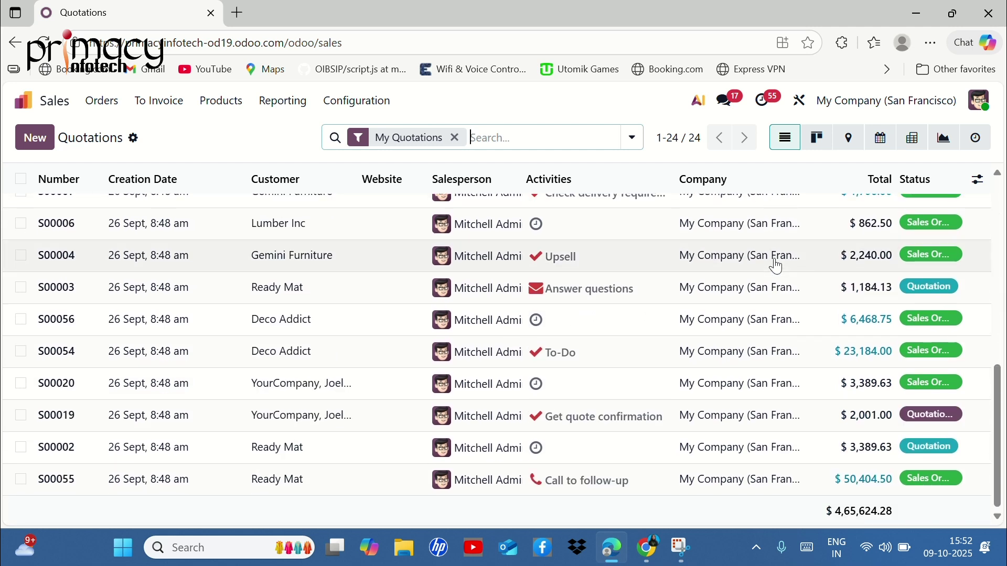
pyautogui.scroll(10, 778, 268)
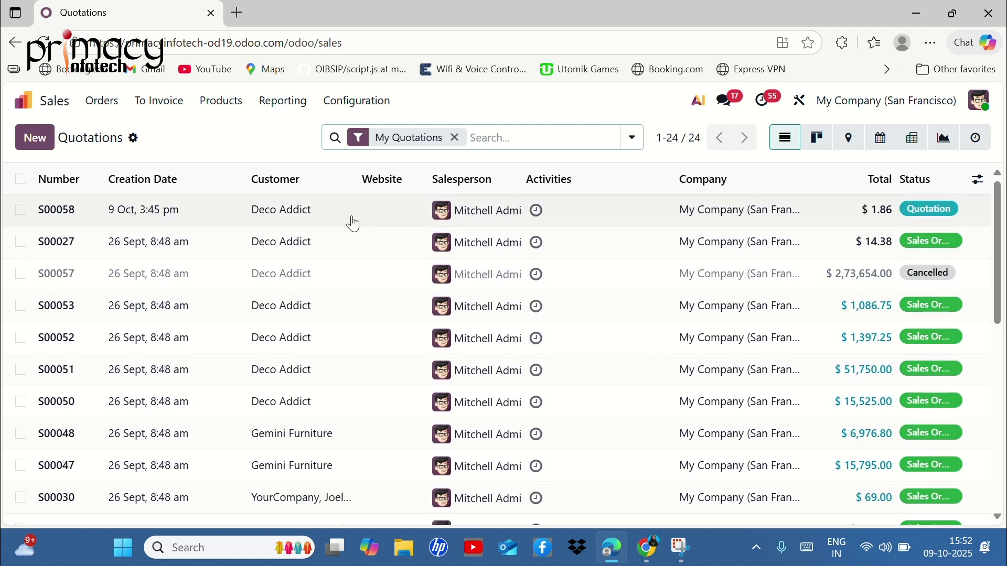
pyautogui.click(34, 138)
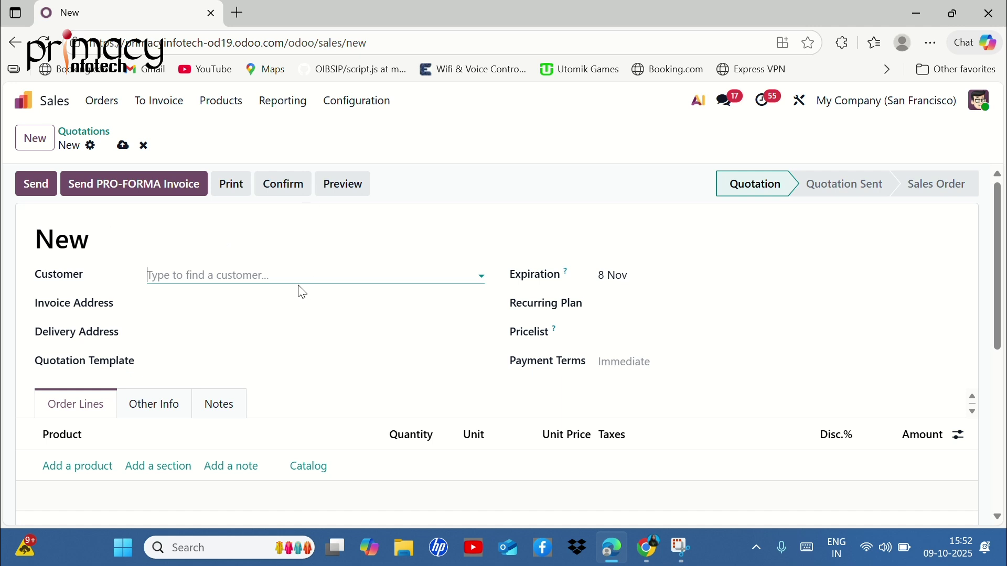
pyautogui.click(296, 278)
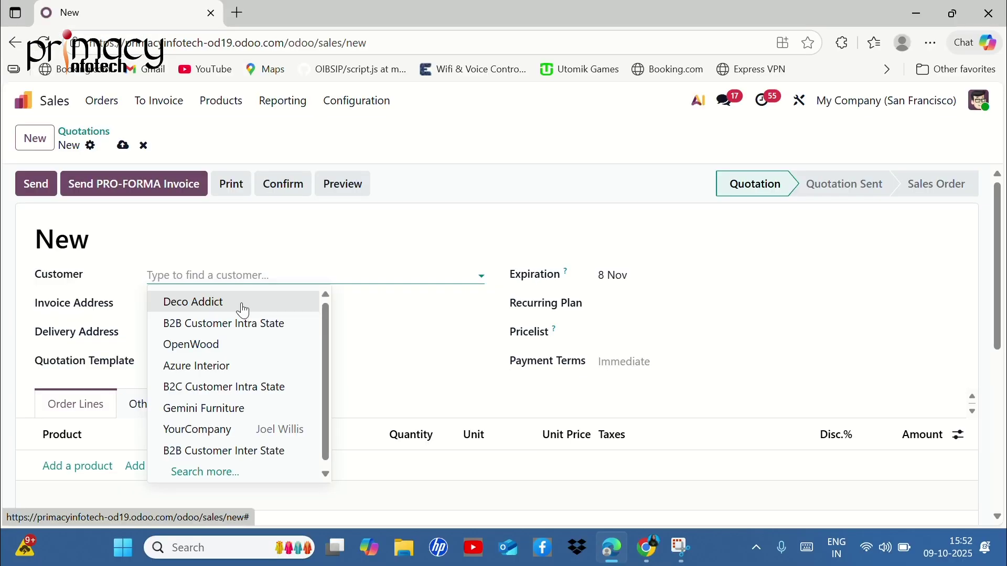
pyautogui.click(243, 353)
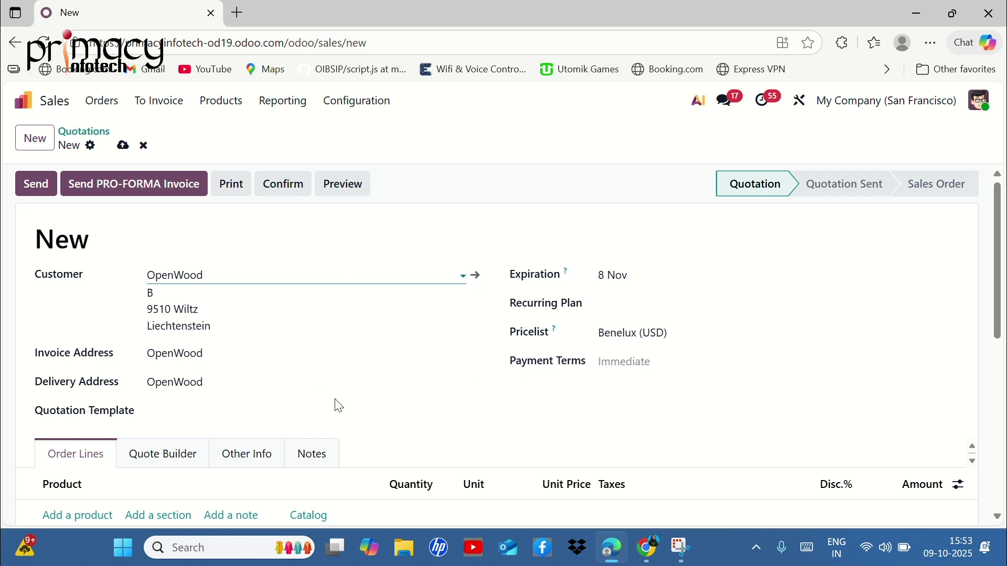
# Step: Add Blueberry Muffin as a product in the quotation's order lines
pyautogui.scroll(-3, 338, 403)
pyautogui.scroll(2, 342, 394)
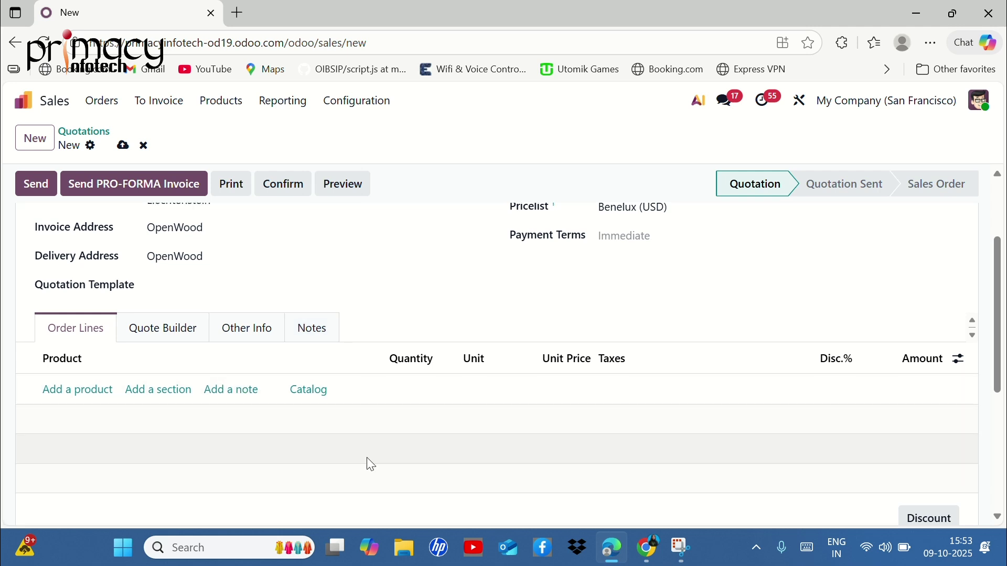
pyautogui.scroll(-1, 369, 463)
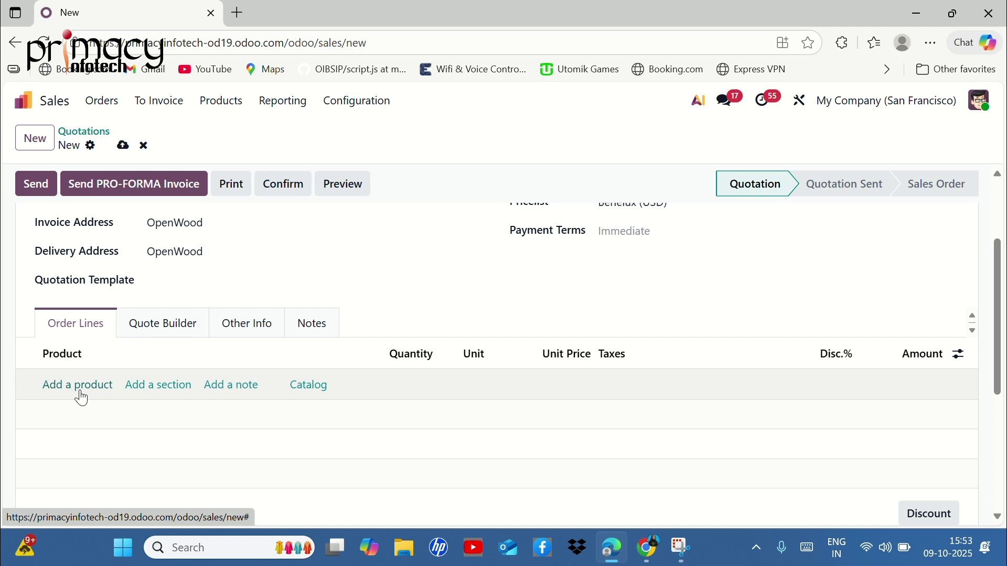
pyautogui.click(78, 388)
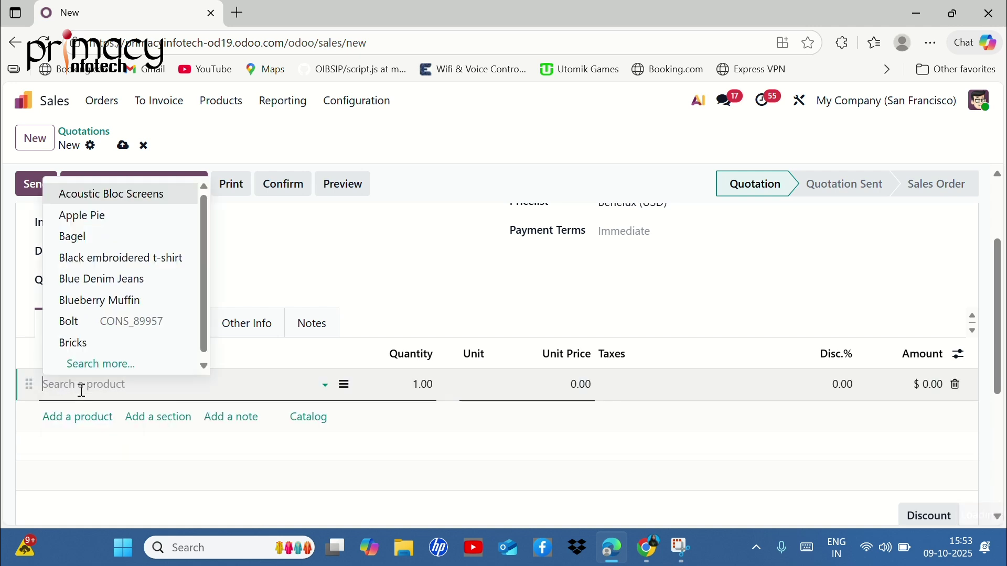
pyautogui.click(95, 301)
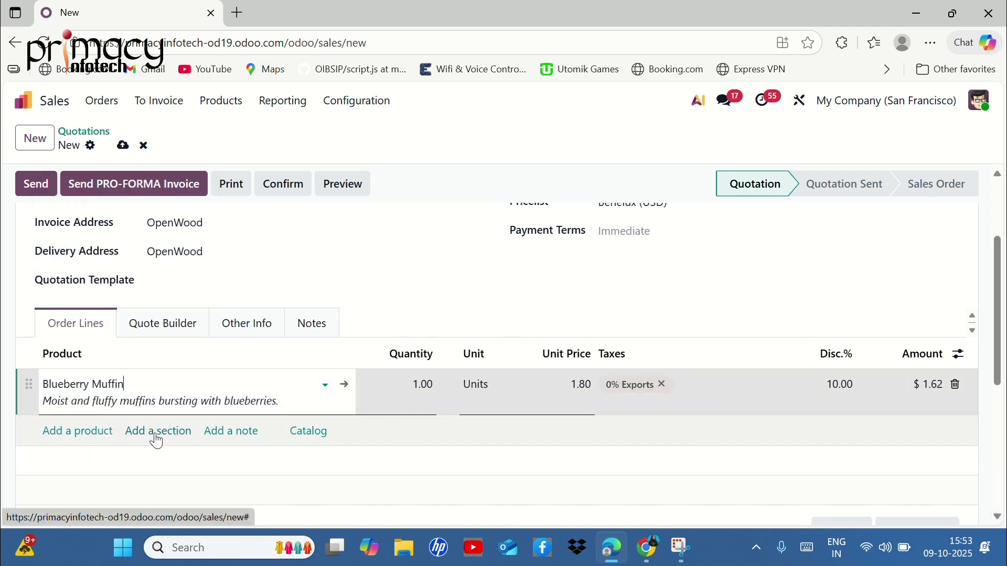
# Step: Add a section named "optional", move it above the Blueberry Muffin line and set it as optional
pyautogui.click(157, 440)
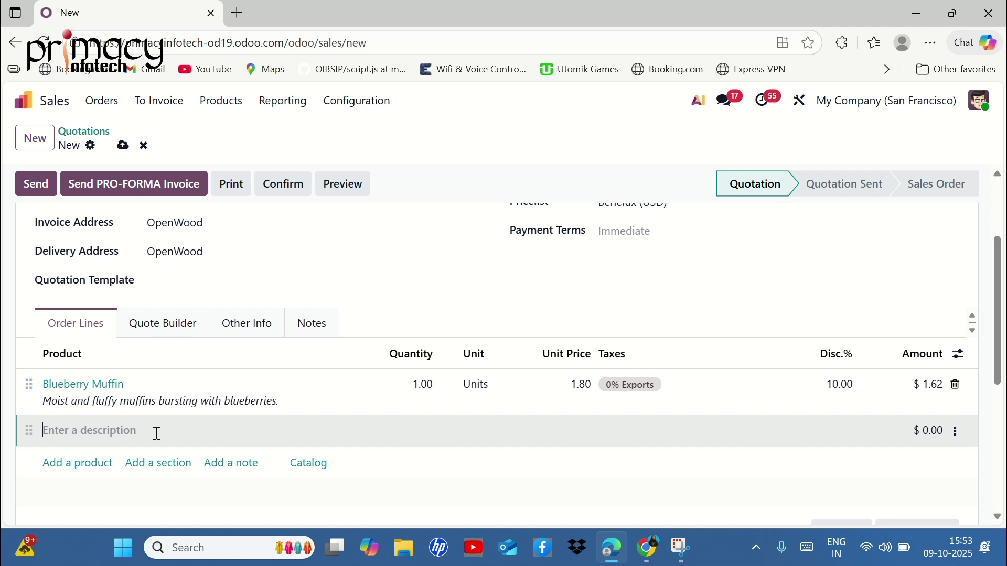
pyautogui.write('opt')
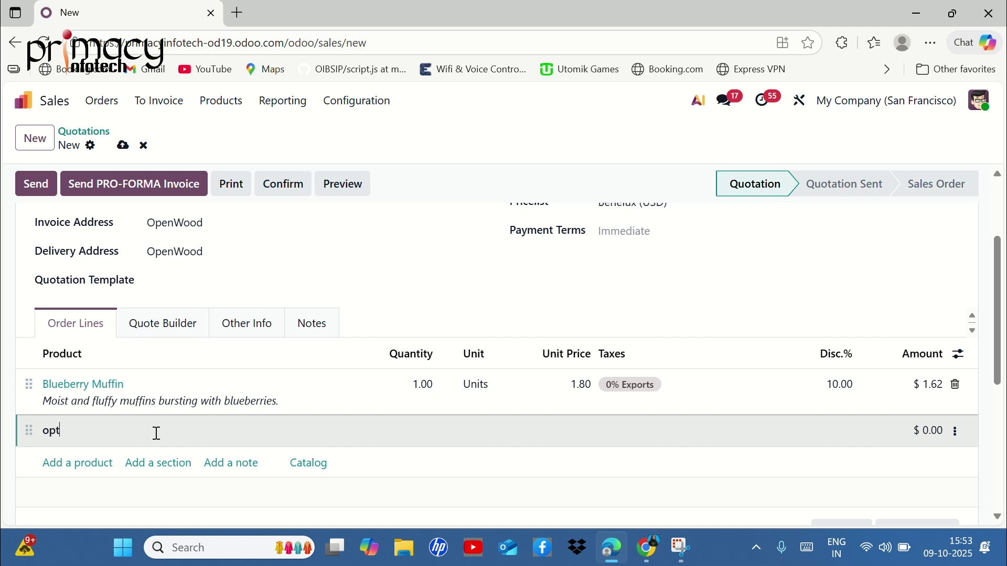
pyautogui.write('ional')
pyautogui.press('Return')
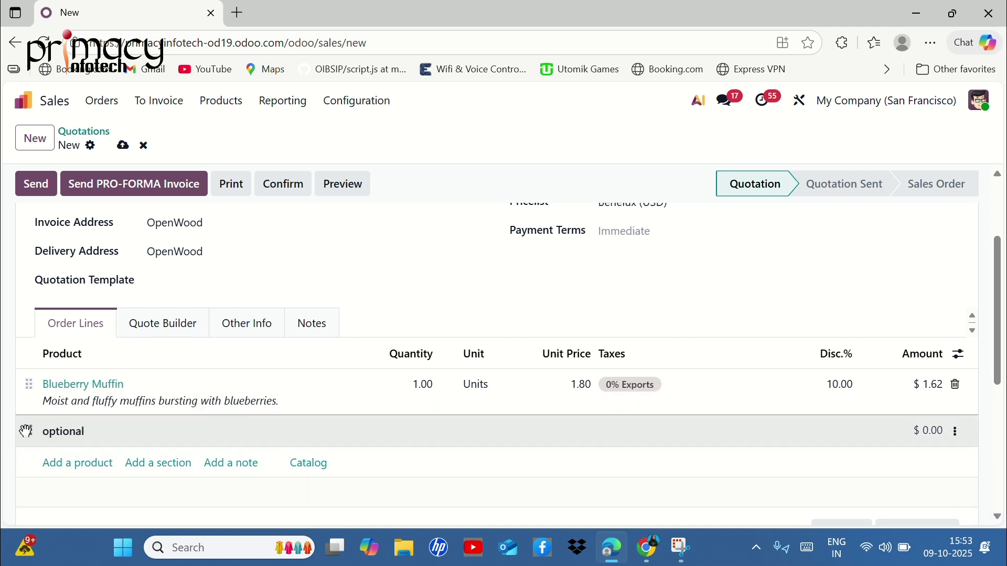
pyautogui.moveTo(26, 427); pyautogui.dragTo(28, 385)
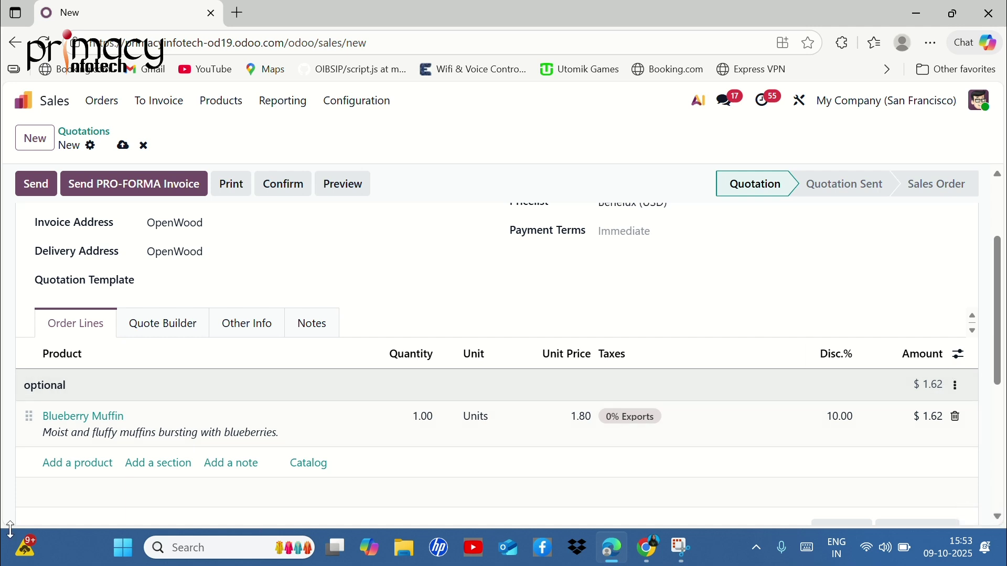
pyautogui.click(959, 389)
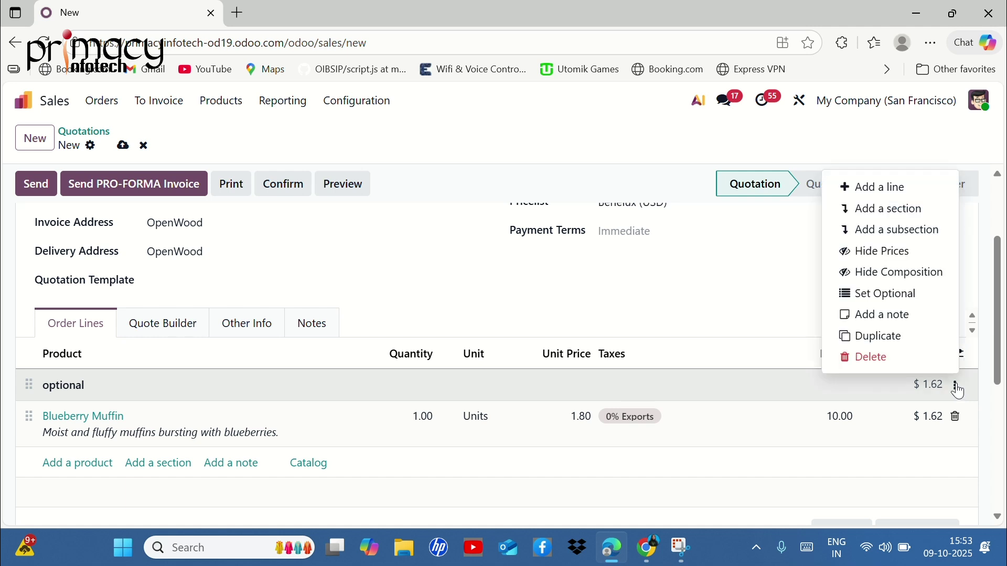
pyautogui.click(900, 303)
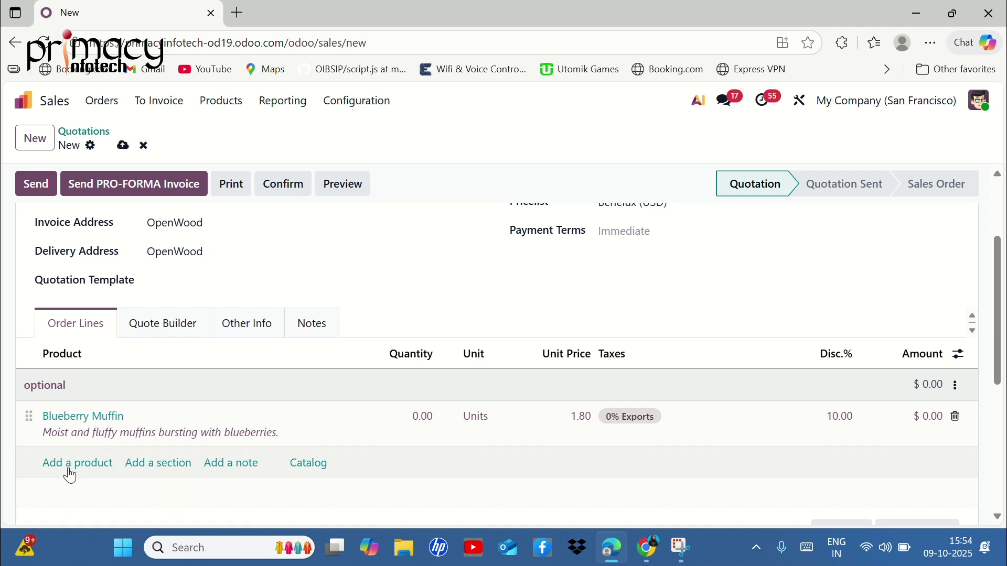
# Step: Add Apple Pie as a product line below Blueberry Muffin in the optional section
pyautogui.click(69, 471)
pyautogui.write('ap')
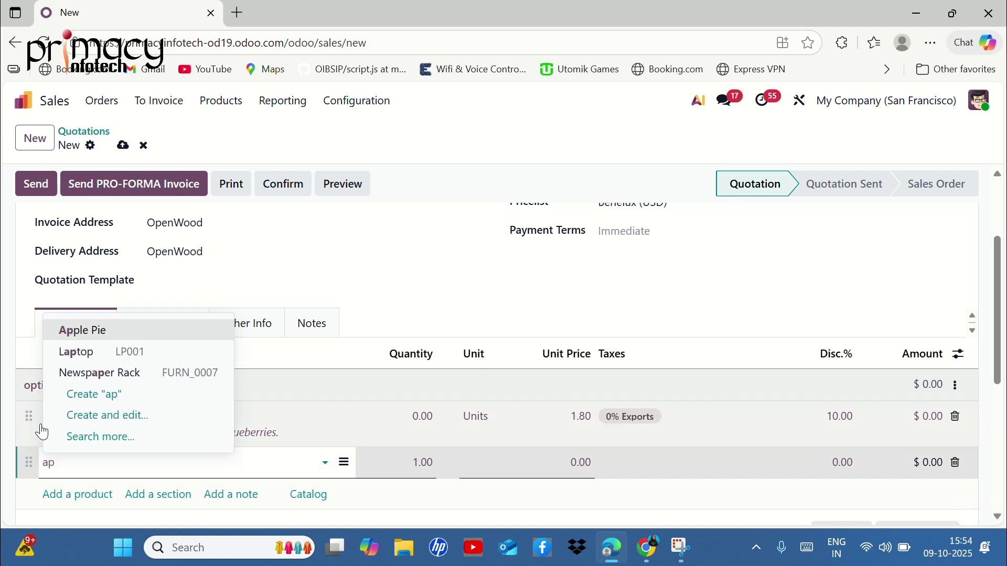
pyautogui.write('lp')
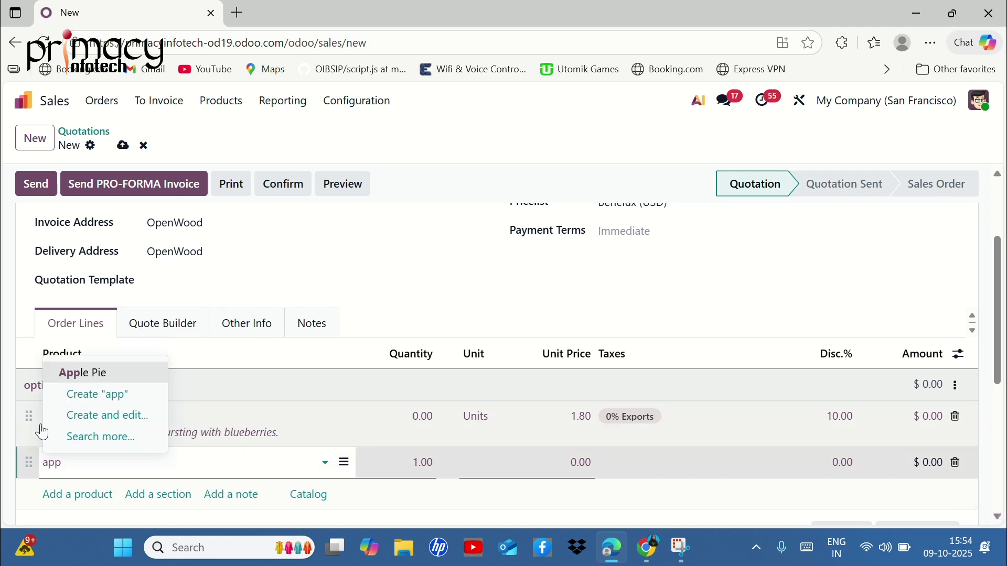
pyautogui.click(92, 371)
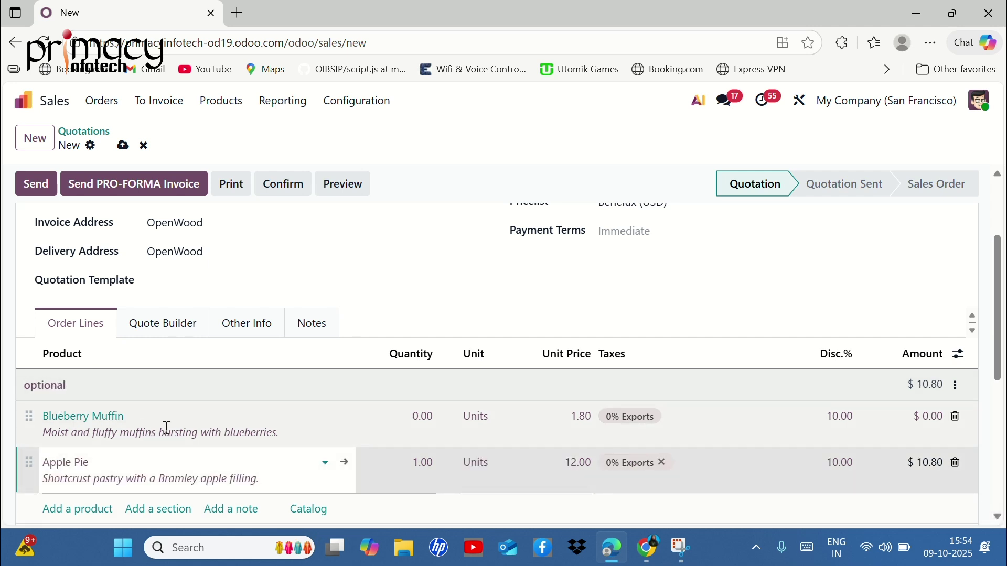
# Step: Review the quotation's customer details, the quantities and amounts in the optional section, and the order totals
pyautogui.scroll(-2, 266, 499)
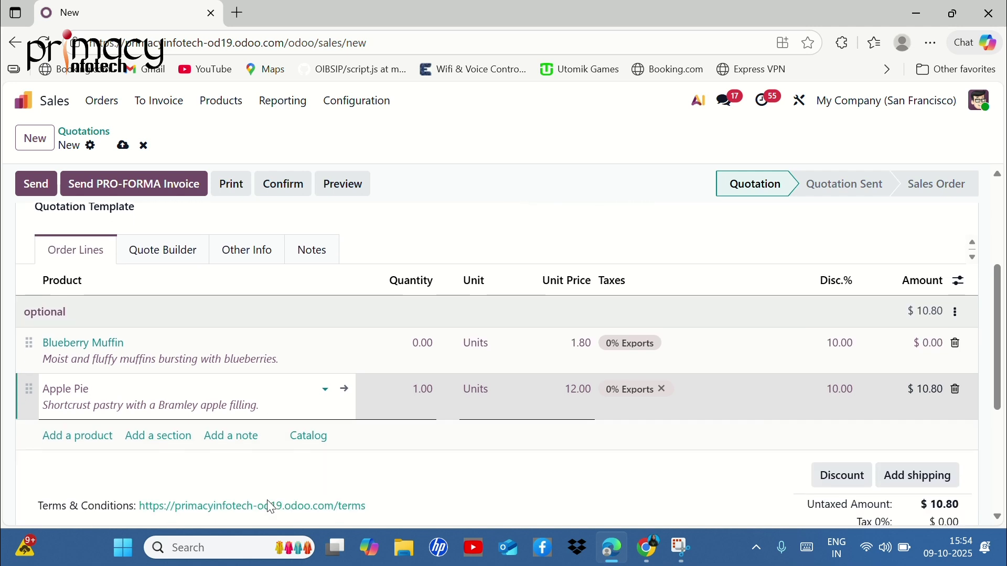
pyautogui.scroll(-2, 269, 500)
pyautogui.scroll(3, 269, 500)
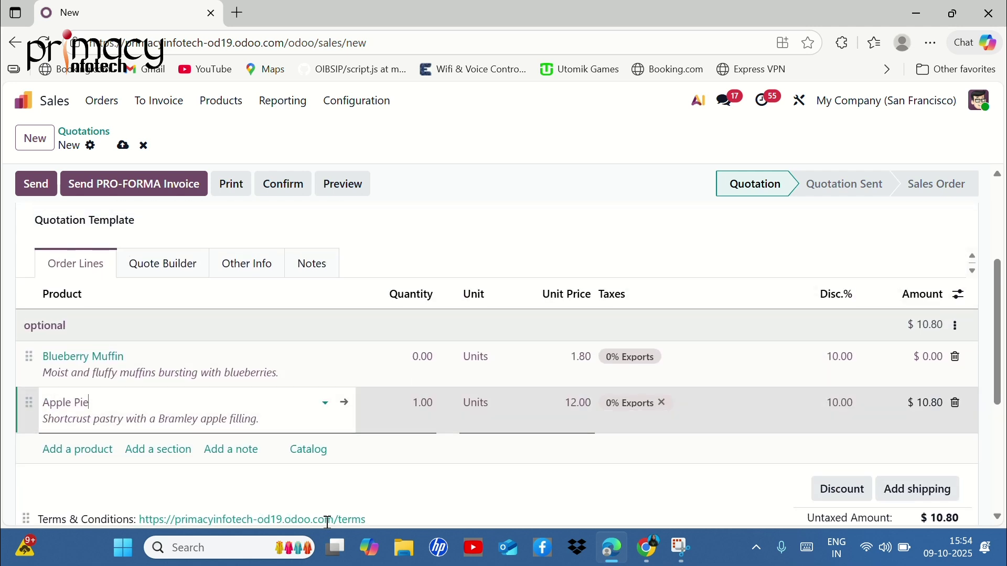
pyautogui.scroll(1, 325, 521)
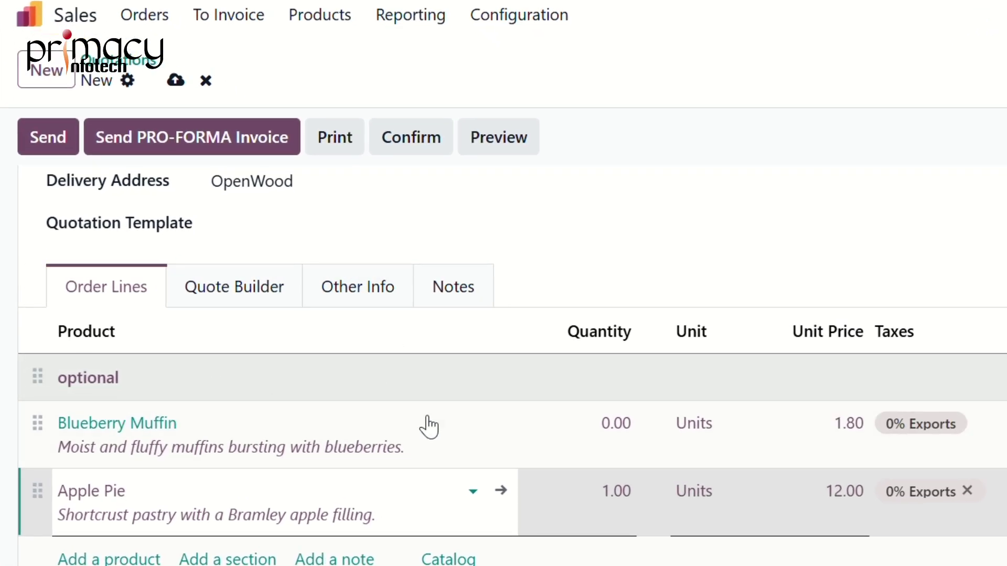
pyautogui.scroll(1, 428, 424)
pyautogui.scroll(-2, 481, 564)
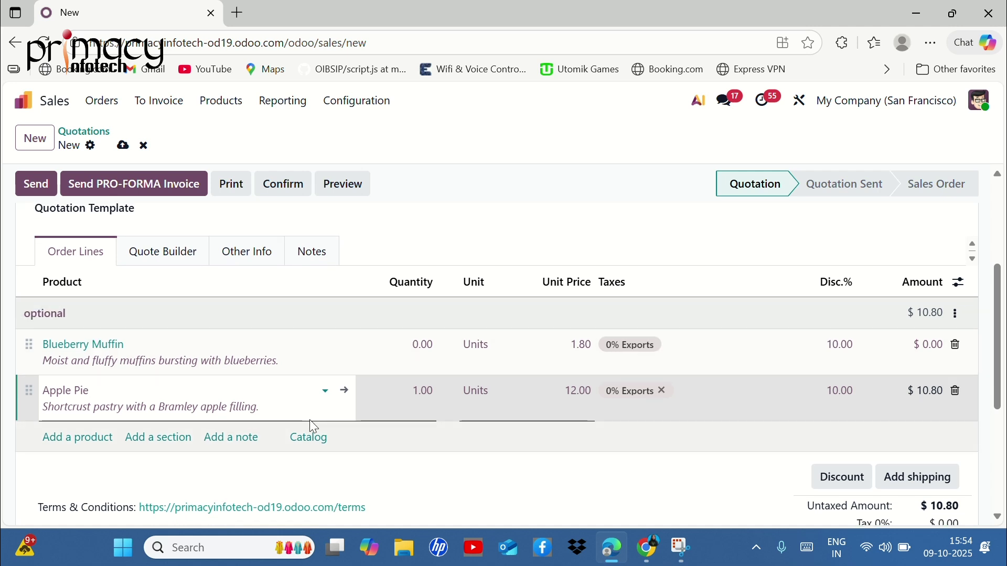
pyautogui.scroll(2, 310, 419)
pyautogui.scroll(2, 310, 427)
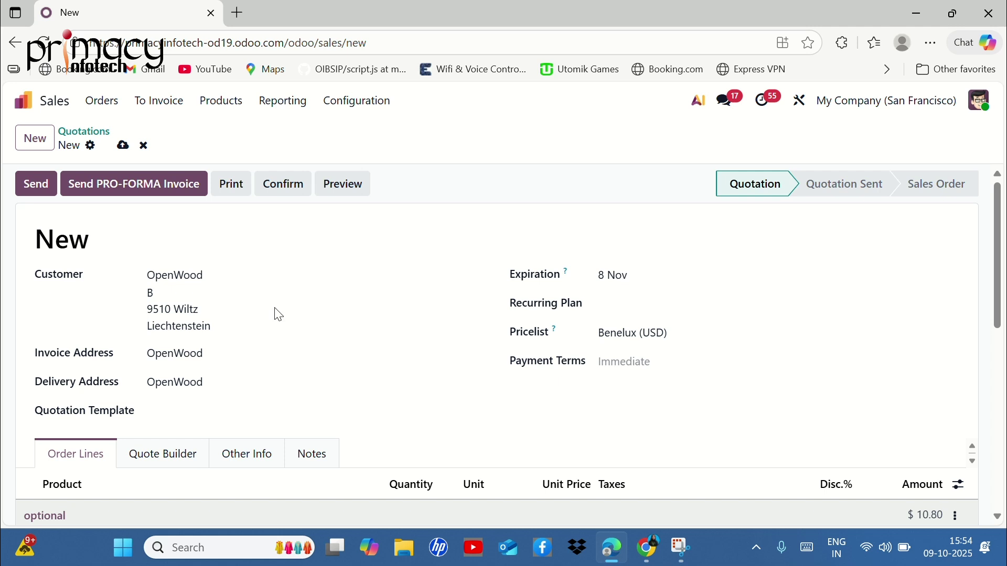
pyautogui.scroll(-3, 279, 313)
pyautogui.scroll(-1, 276, 314)
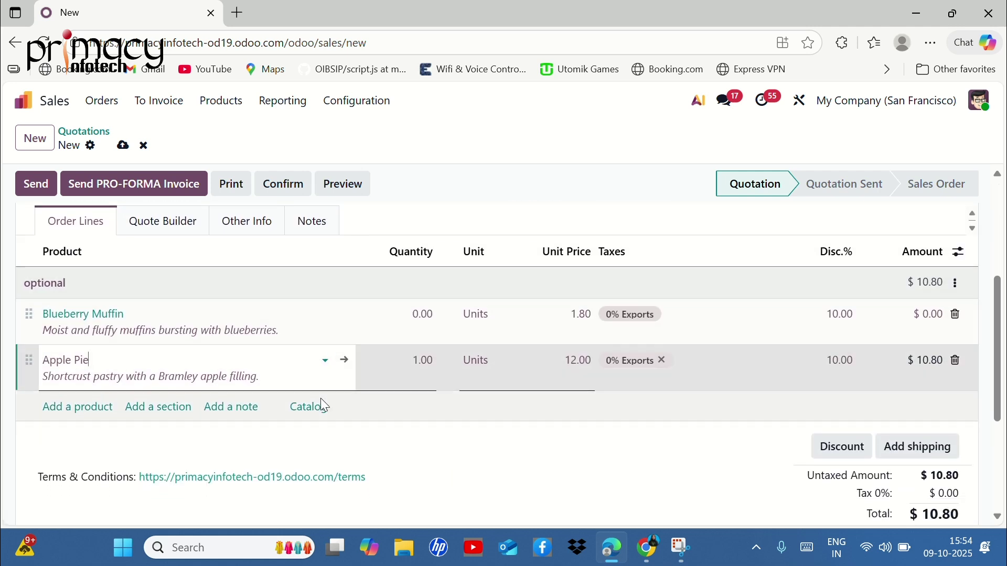
pyautogui.scroll(1, 361, 462)
pyautogui.scroll(1, 362, 464)
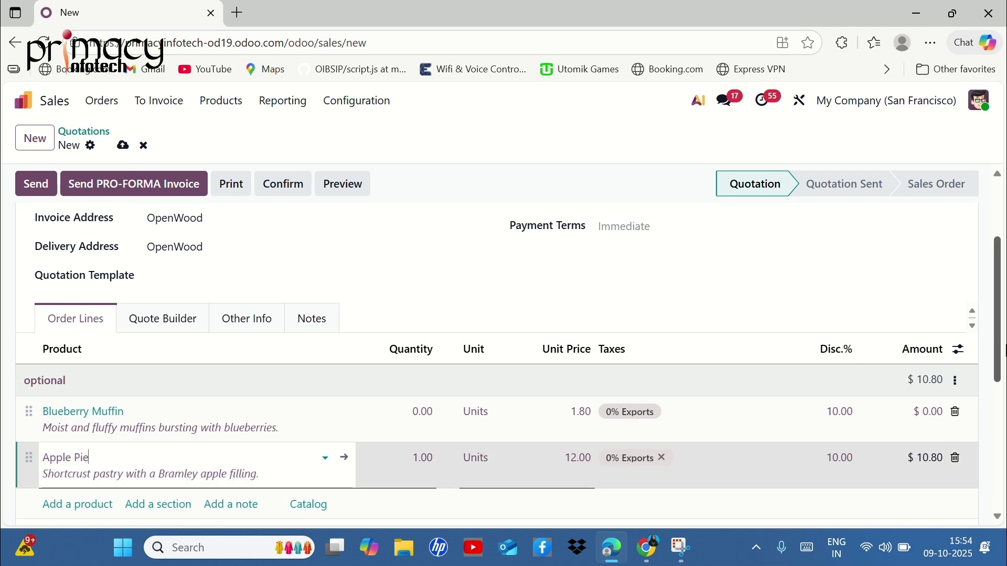
# Step: Add a subsection named "eat it" to the optional section and move it above the Blueberry Muffin line
pyautogui.click(957, 382)
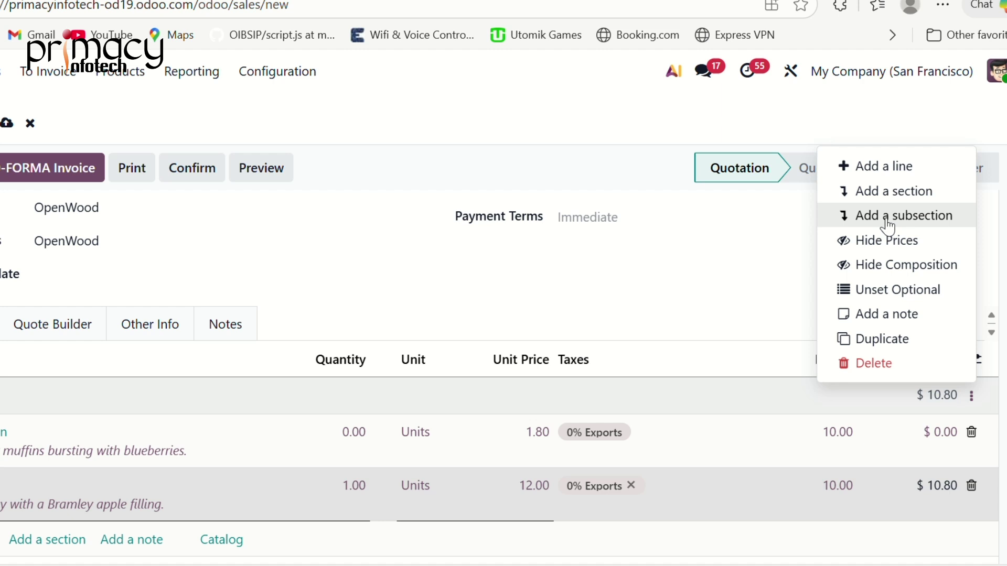
pyautogui.click(886, 220)
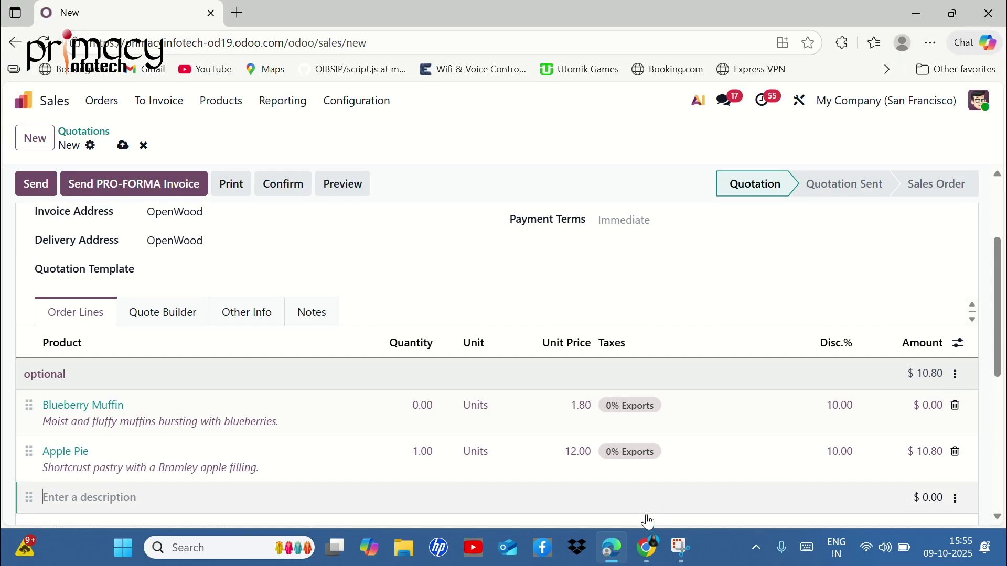
pyautogui.scroll(-1, 374, 431)
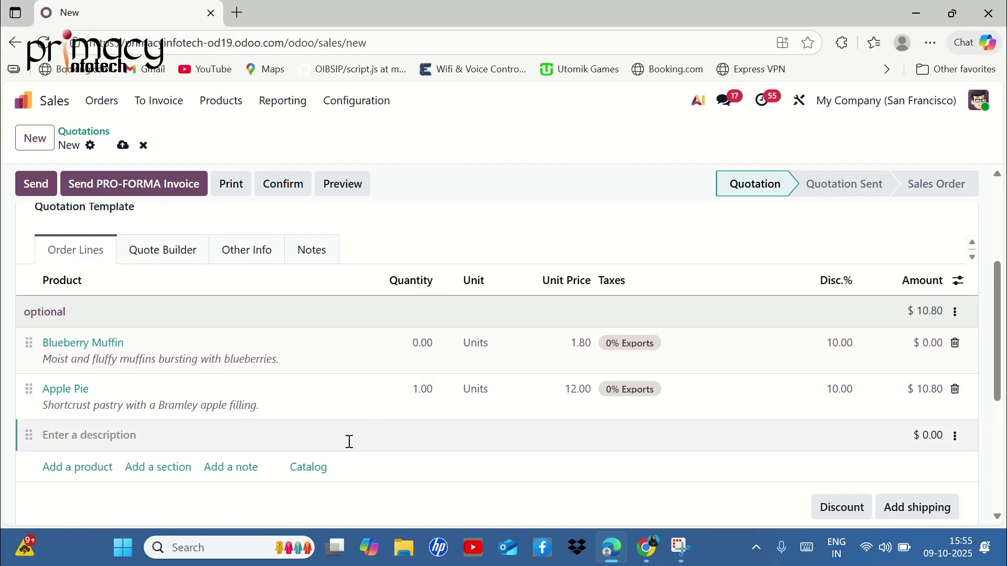
pyautogui.write('ea')
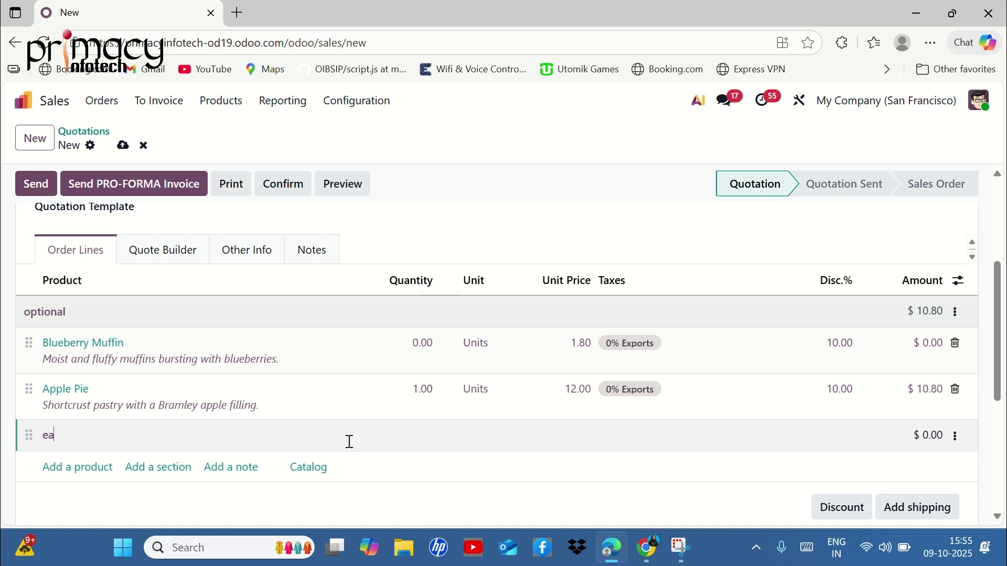
pyautogui.write('t it')
pyautogui.press('Return')
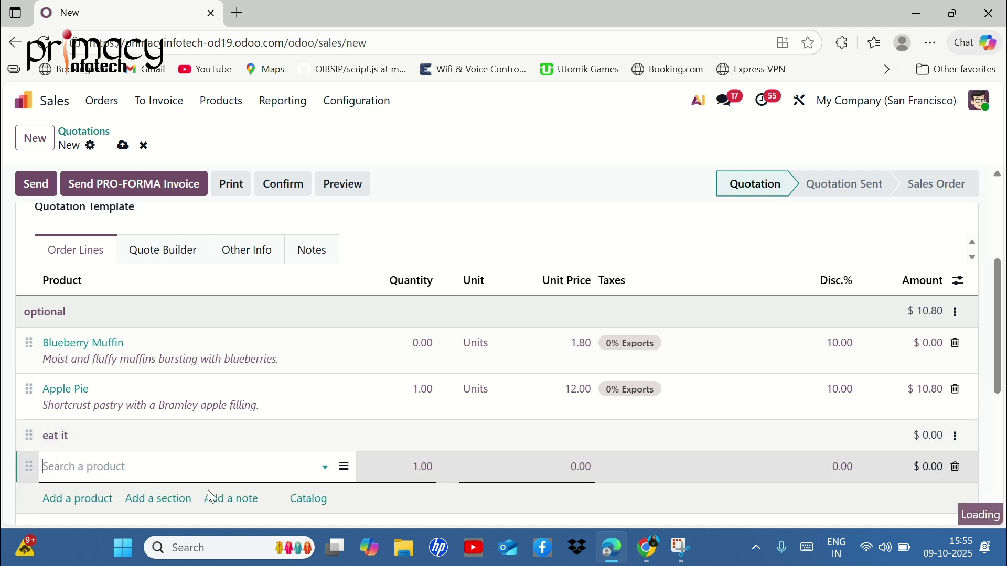
pyautogui.click(206, 483)
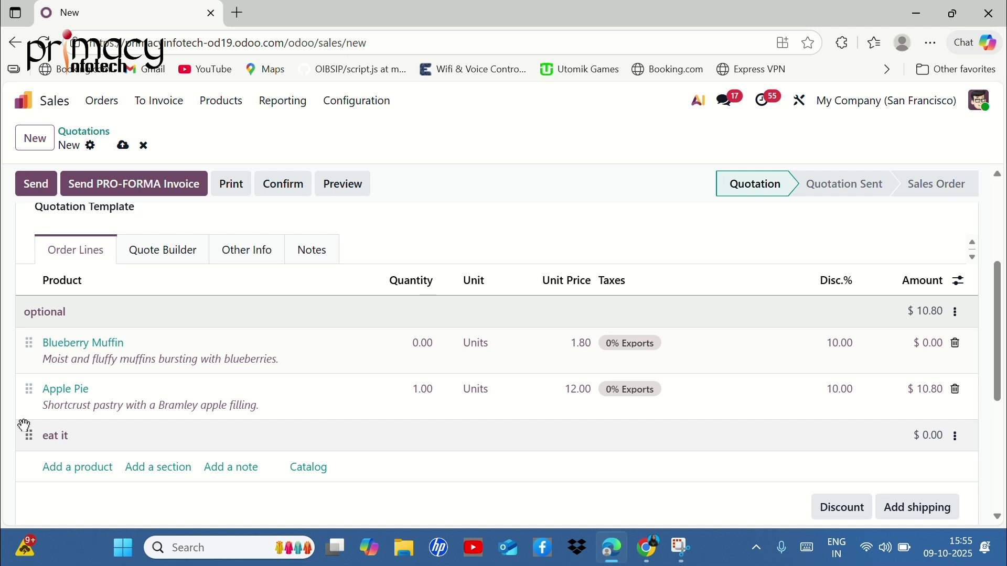
pyautogui.moveTo(25, 425); pyautogui.dragTo(30, 345)
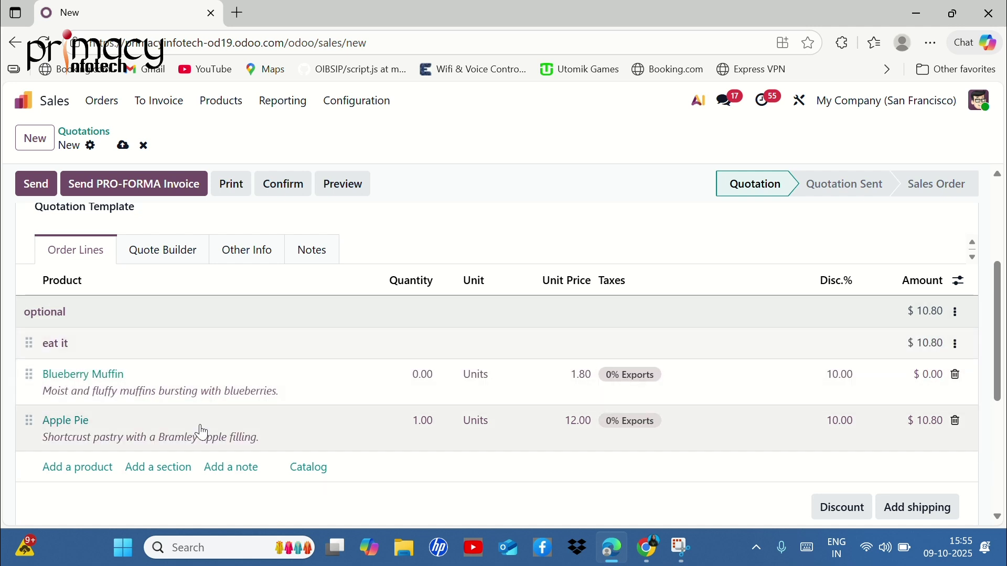
# Step: Unset the optional status of the "optional" section in the order lines
pyautogui.scroll(-3, 236, 492)
pyautogui.scroll(5, 238, 492)
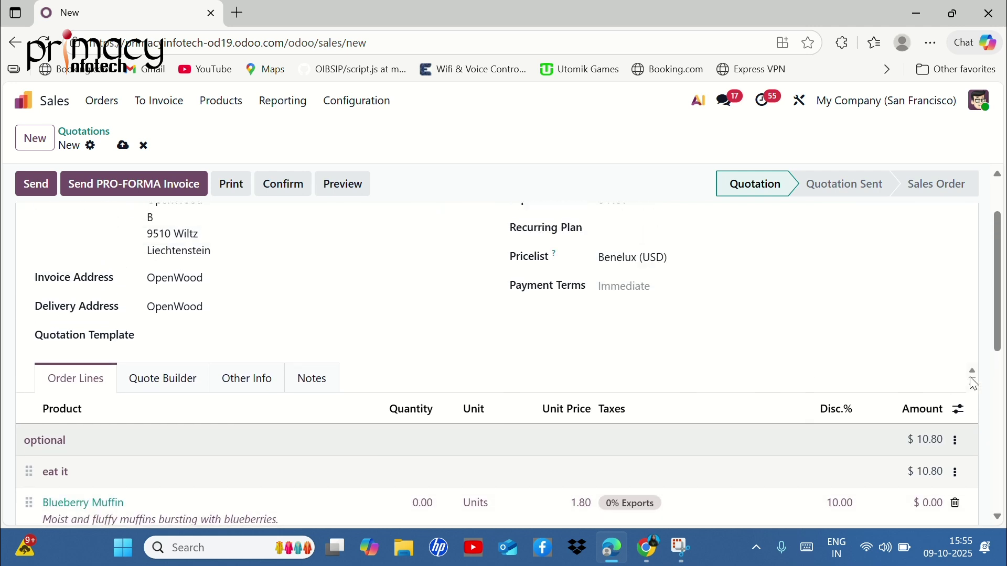
pyautogui.click(963, 412)
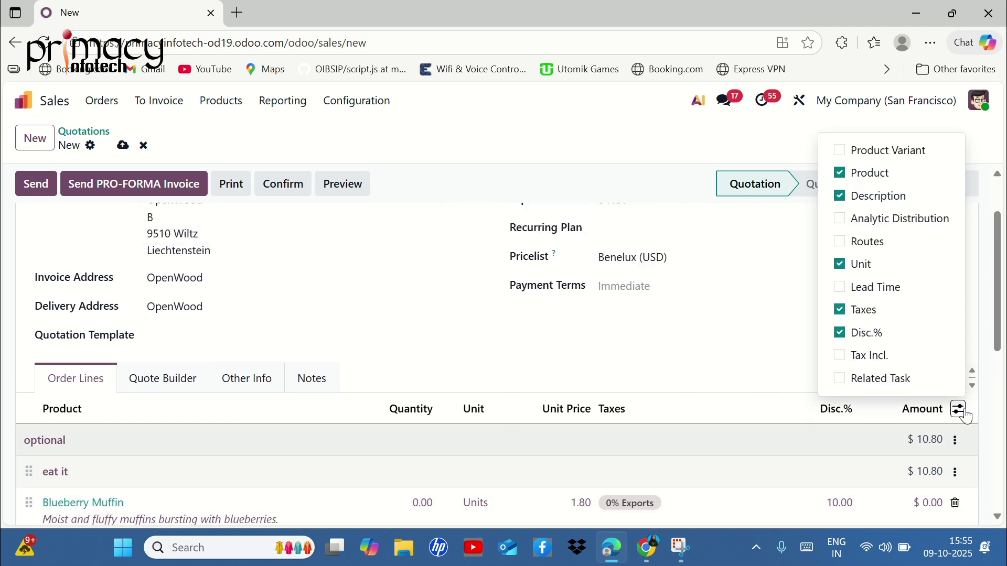
pyautogui.click(955, 441)
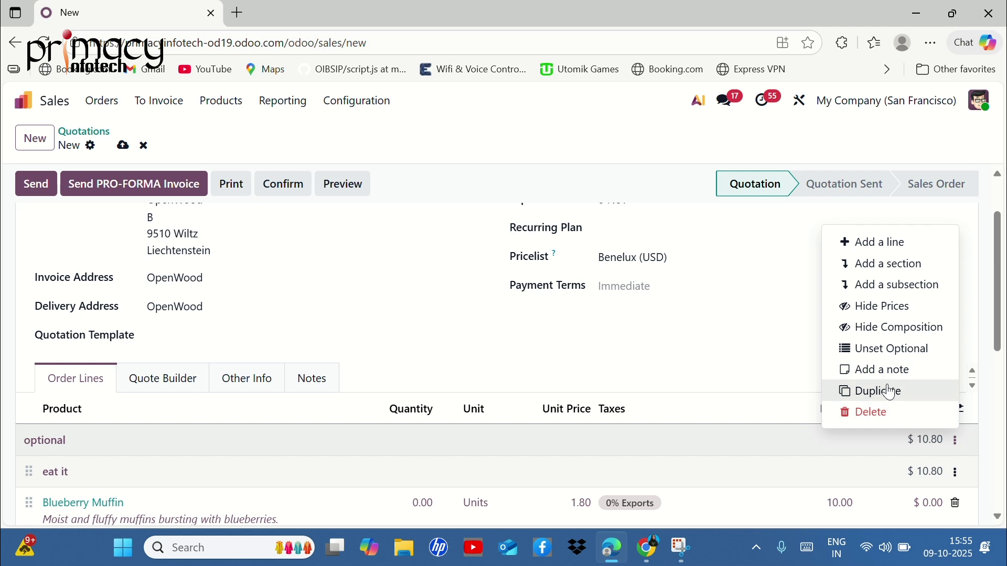
pyautogui.click(882, 359)
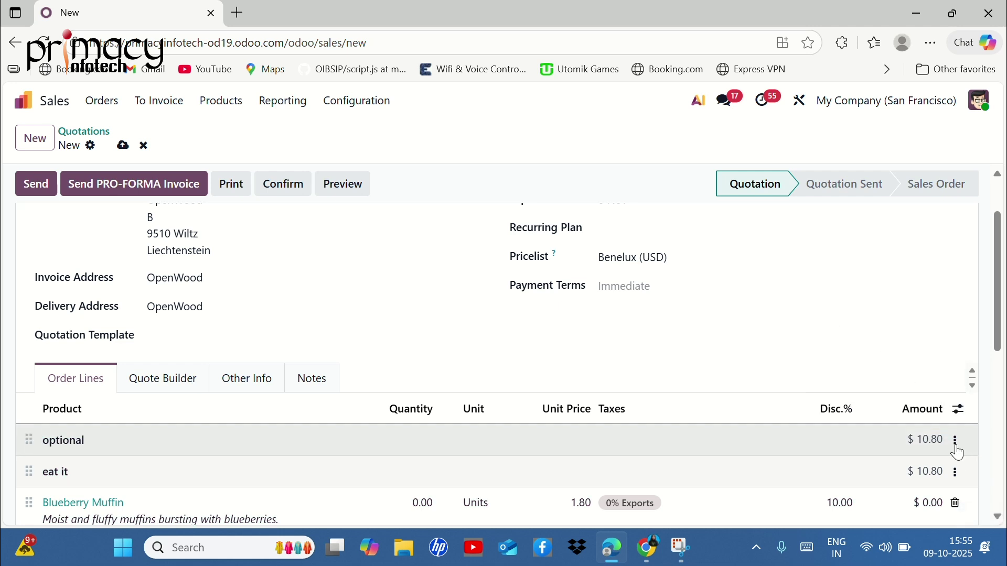
# Step: Hide the prices of the products under the "eat it" subsection
pyautogui.scroll(-3, 958, 452)
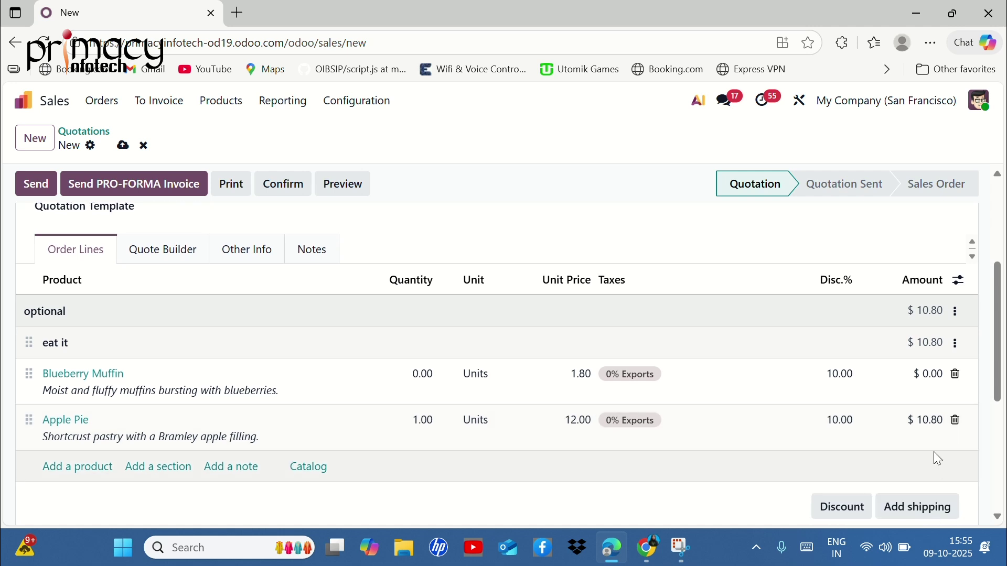
pyautogui.click(956, 347)
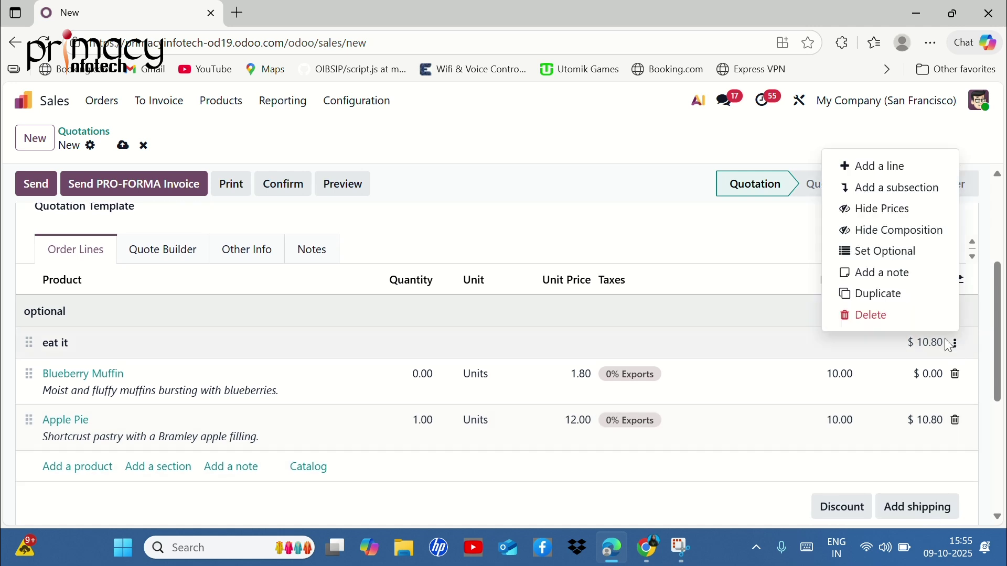
pyautogui.click(894, 211)
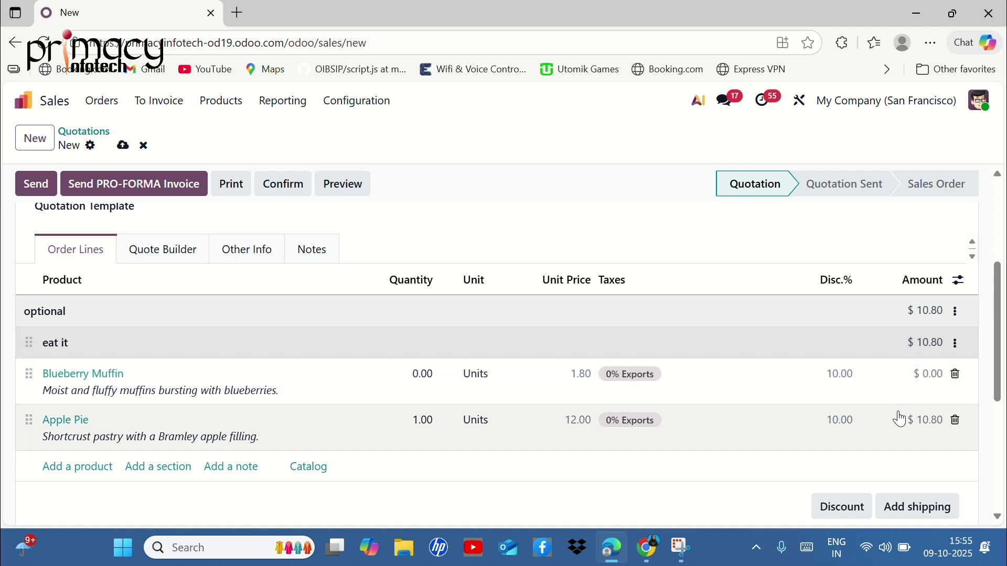
# Step: Open the quotation's document layout setup, examine the order lines in the preview and close it without applying changes
pyautogui.scroll(2, 786, 394)
pyautogui.click(240, 187)
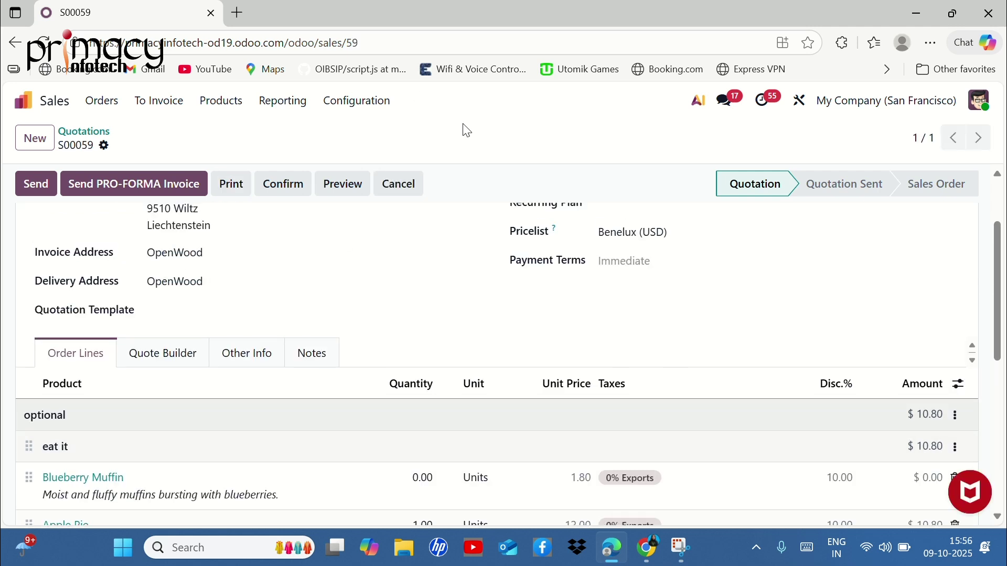
pyautogui.click(45, 187)
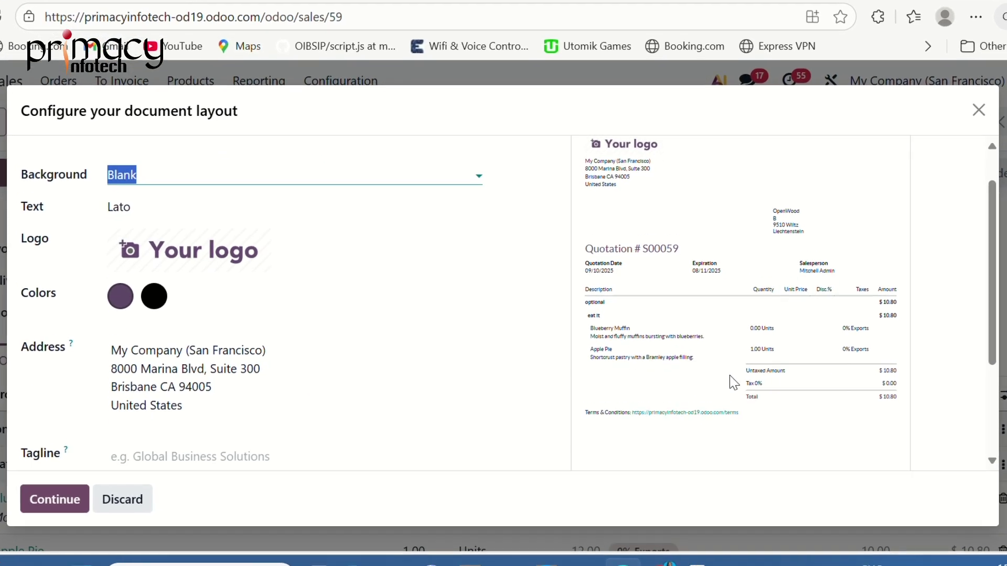
pyautogui.scroll(-1, 729, 375)
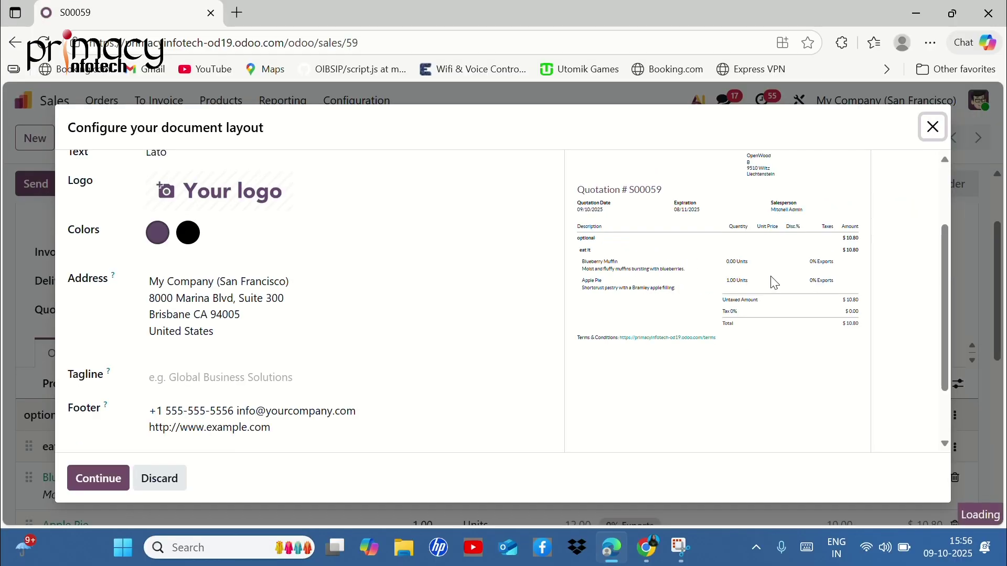
pyautogui.press('Escape')
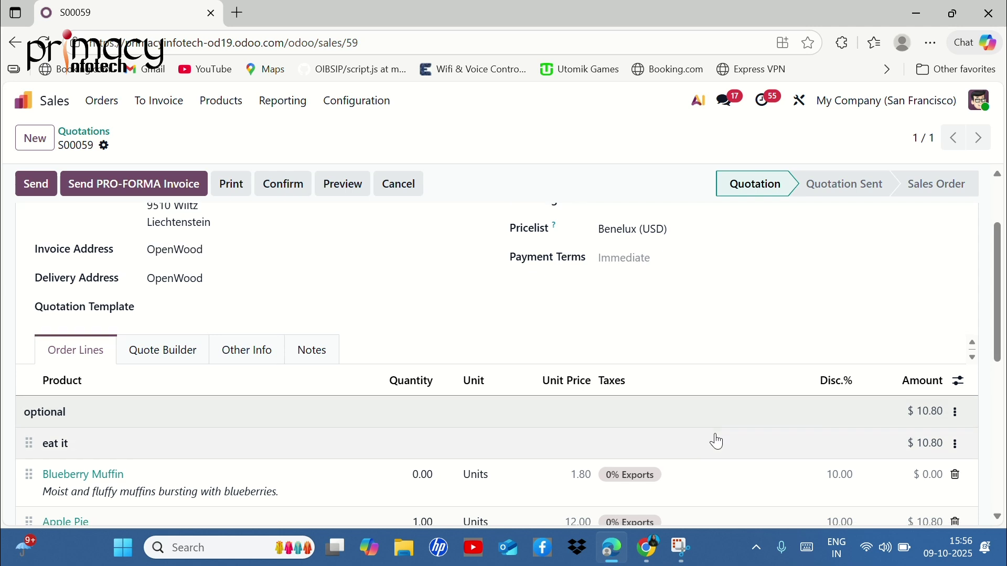
# Step: Open the product catalog from the order lines and filter it to the products of the "optional" section
pyautogui.scroll(-5, 715, 440)
pyautogui.scroll(5, 716, 439)
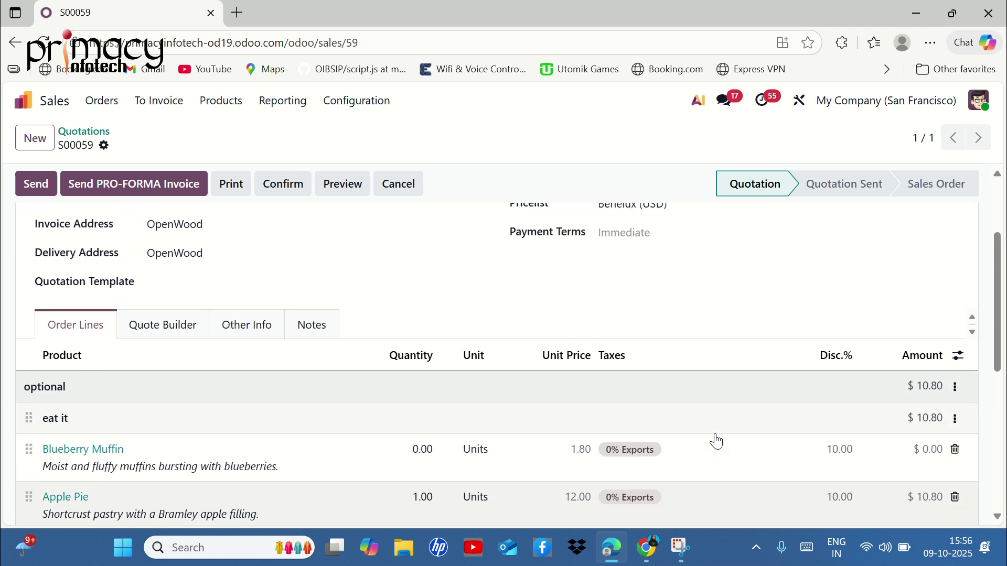
pyautogui.scroll(-1, 245, 508)
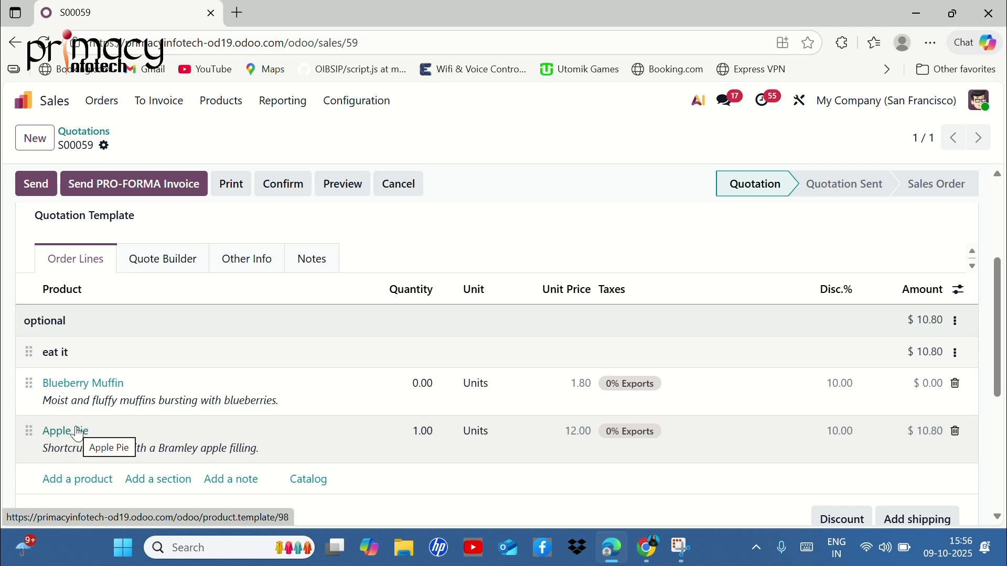
pyautogui.click(306, 480)
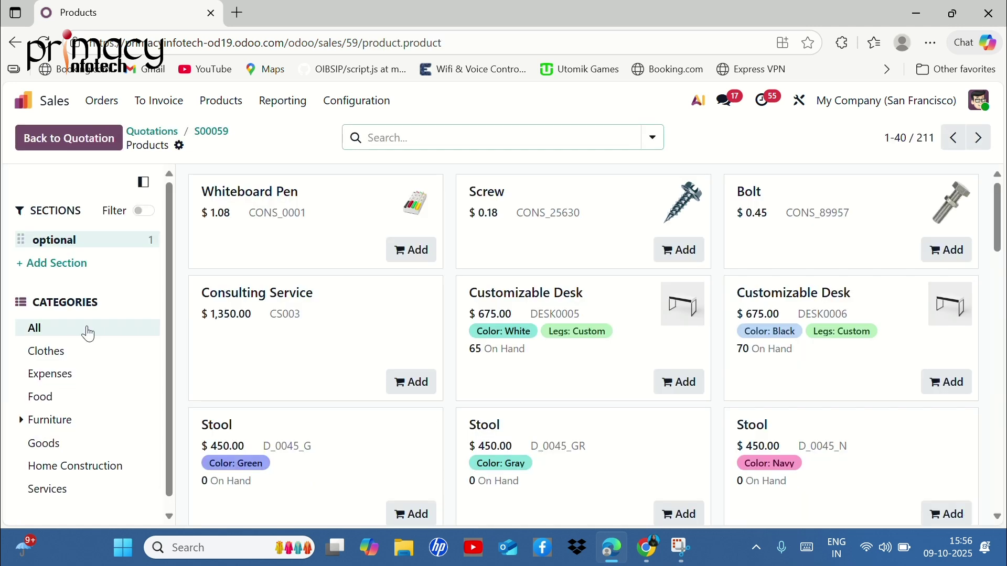
pyautogui.click(147, 212)
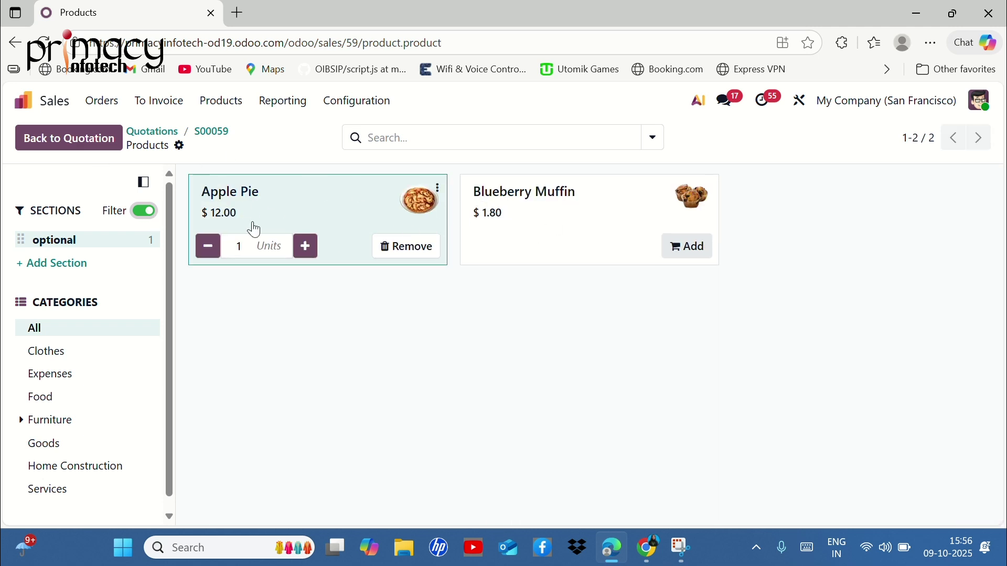
pyautogui.scroll(-1, 147, 386)
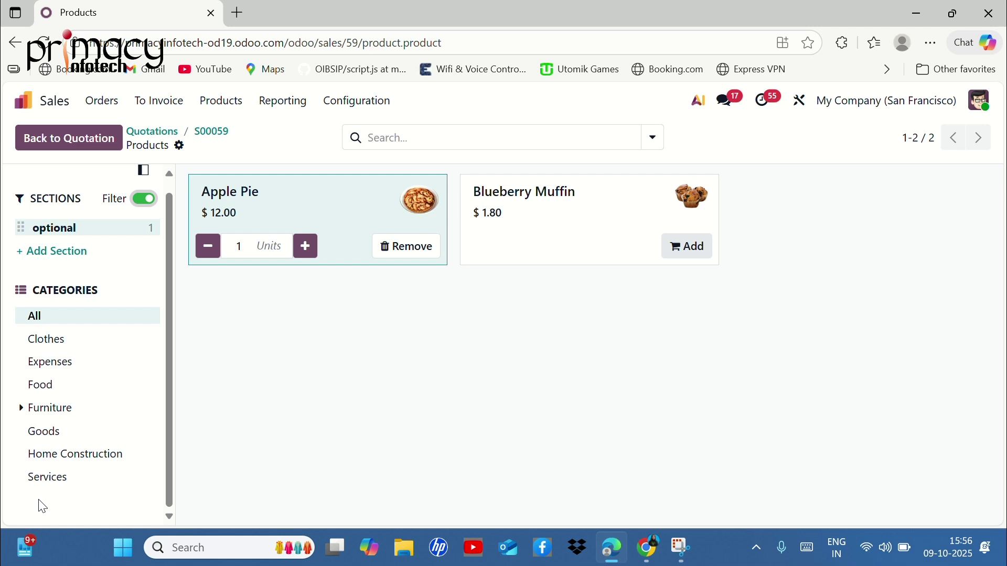
# Step: Browse the Clothes, Furniture and Office categories, return to All and turn off the section filter
pyautogui.click(33, 346)
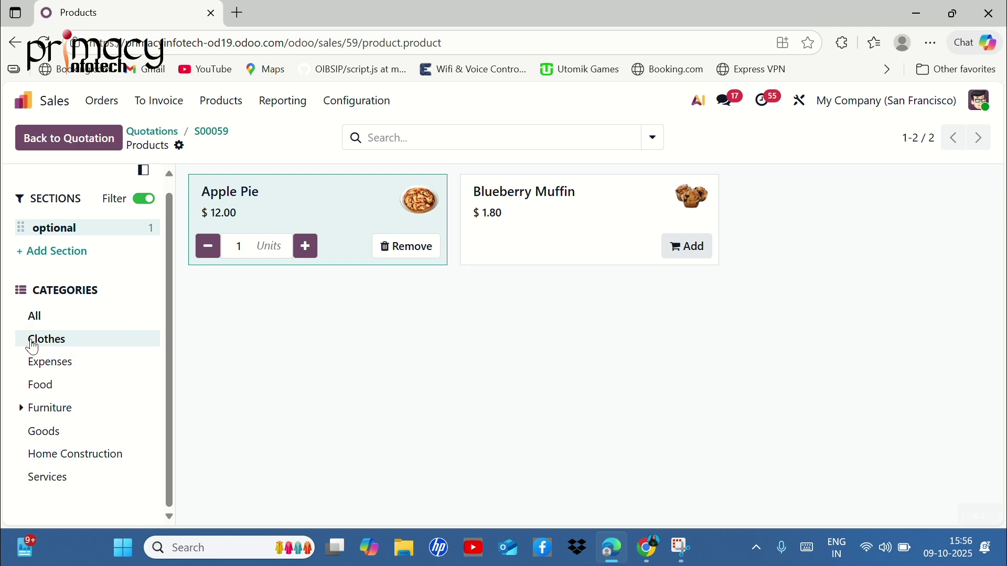
pyautogui.click(45, 423)
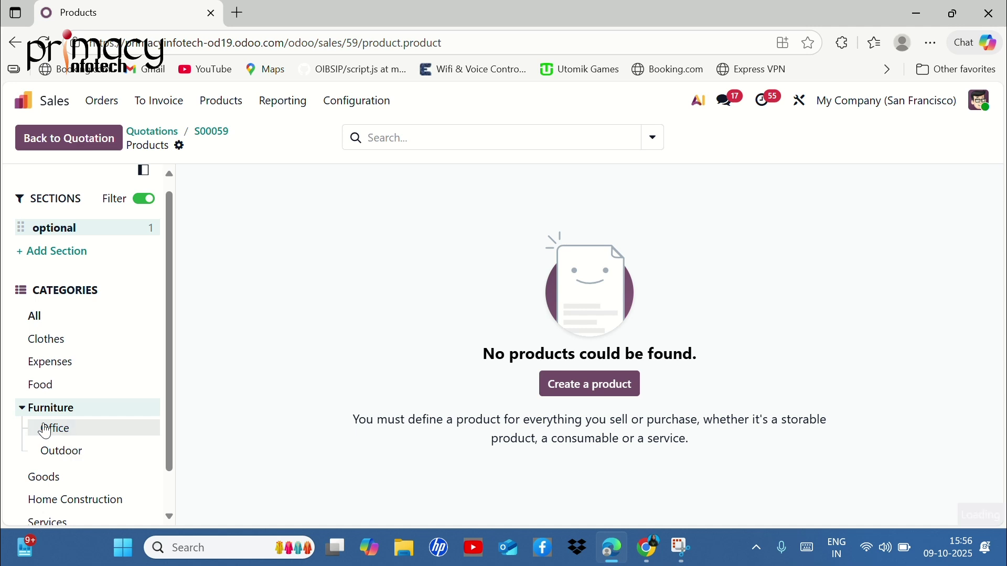
pyautogui.click(45, 431)
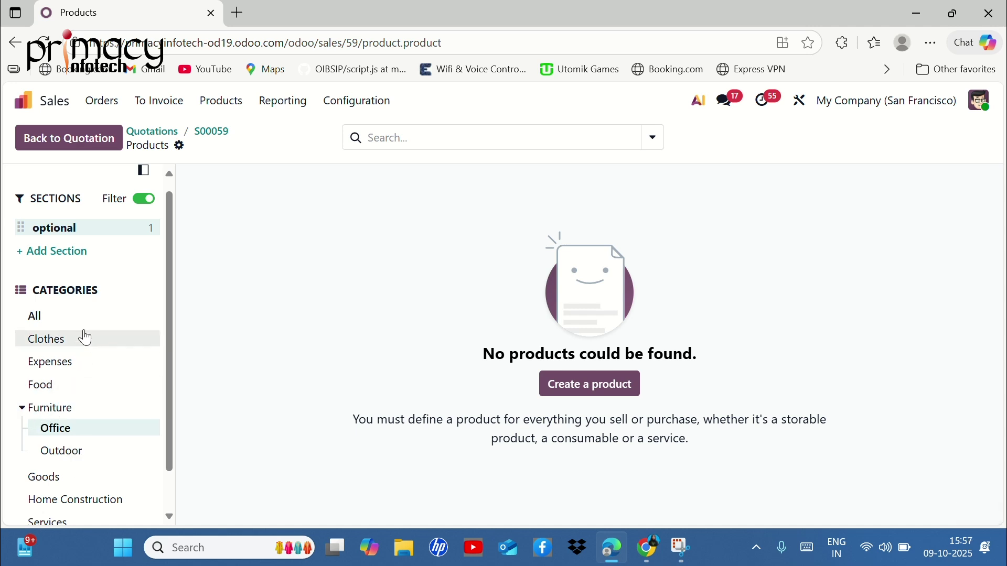
pyautogui.scroll(-2, 87, 437)
pyautogui.scroll(2, 87, 437)
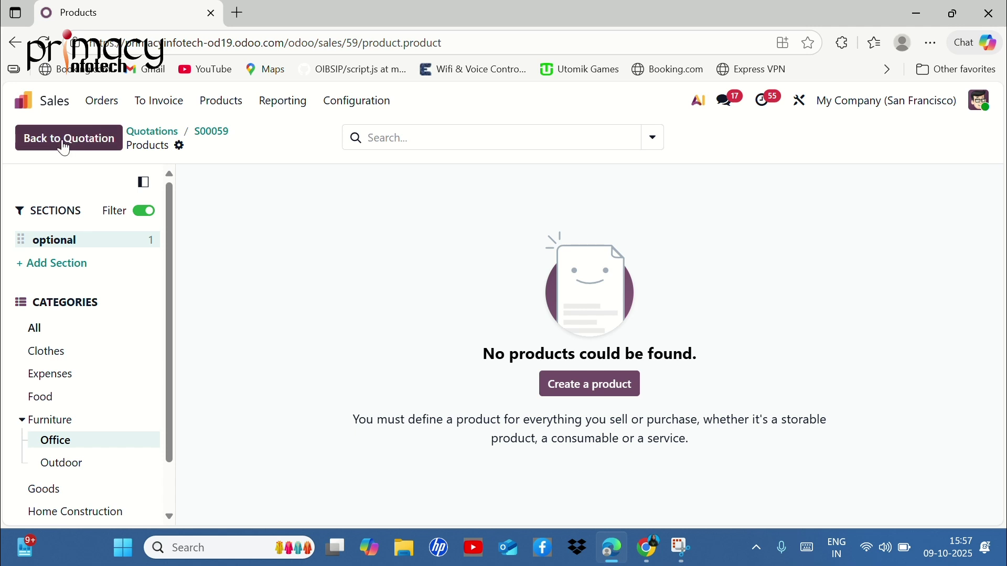
pyautogui.scroll(-1, 99, 405)
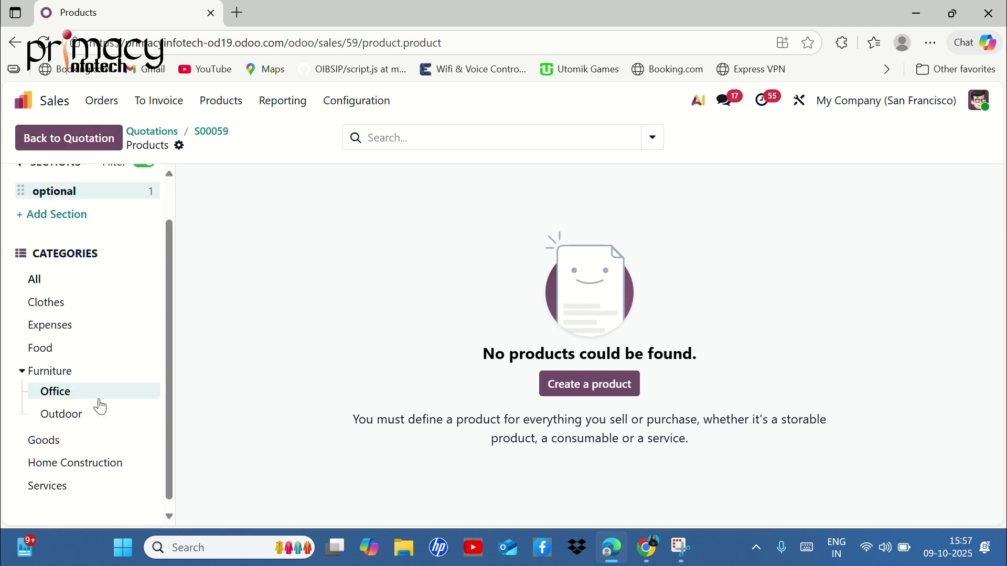
pyautogui.click(61, 292)
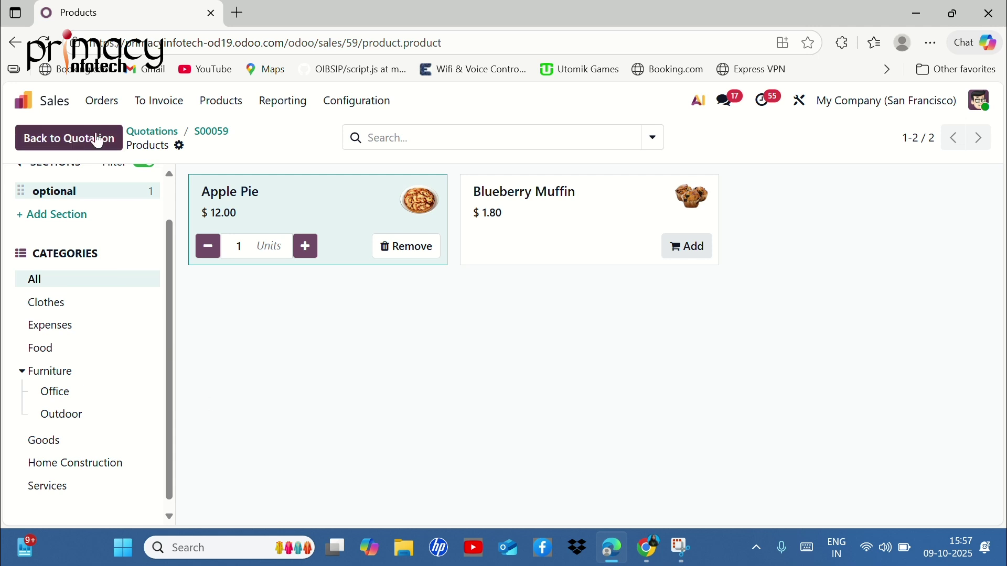
pyautogui.scroll(1, 74, 247)
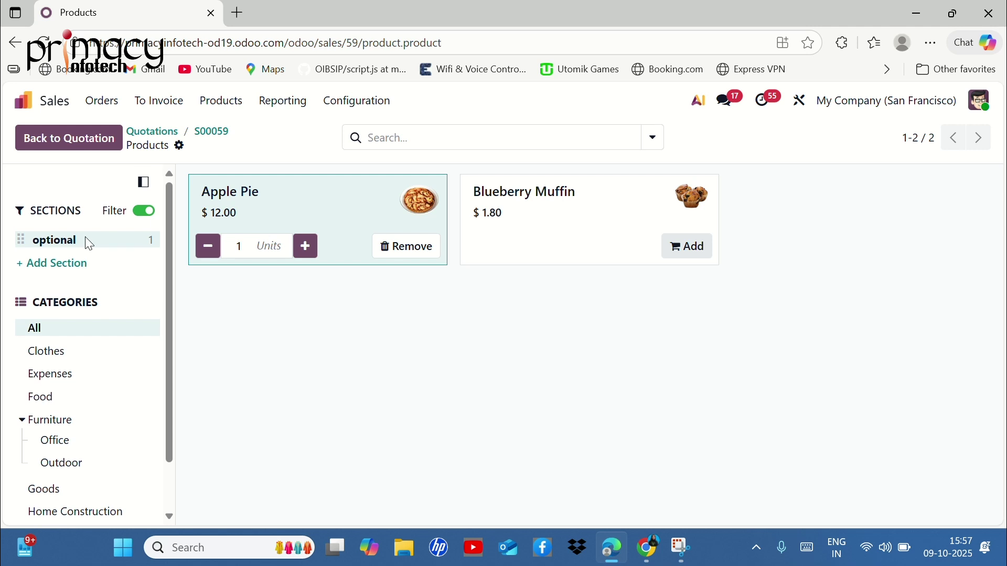
pyautogui.click(144, 214)
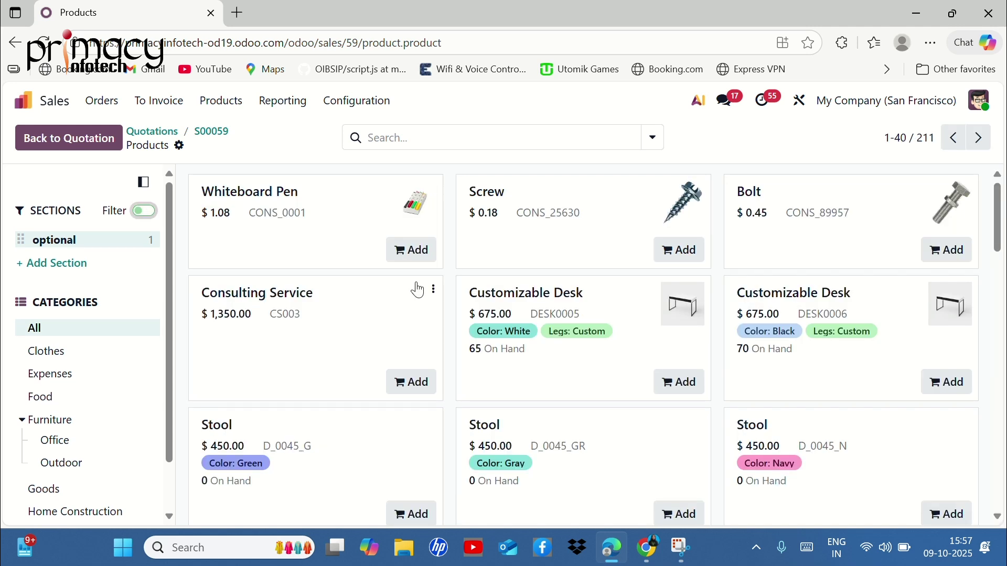
# Step: Add the Whiteboard Pen and Screw products to the catalog favorites
pyautogui.click(434, 187)
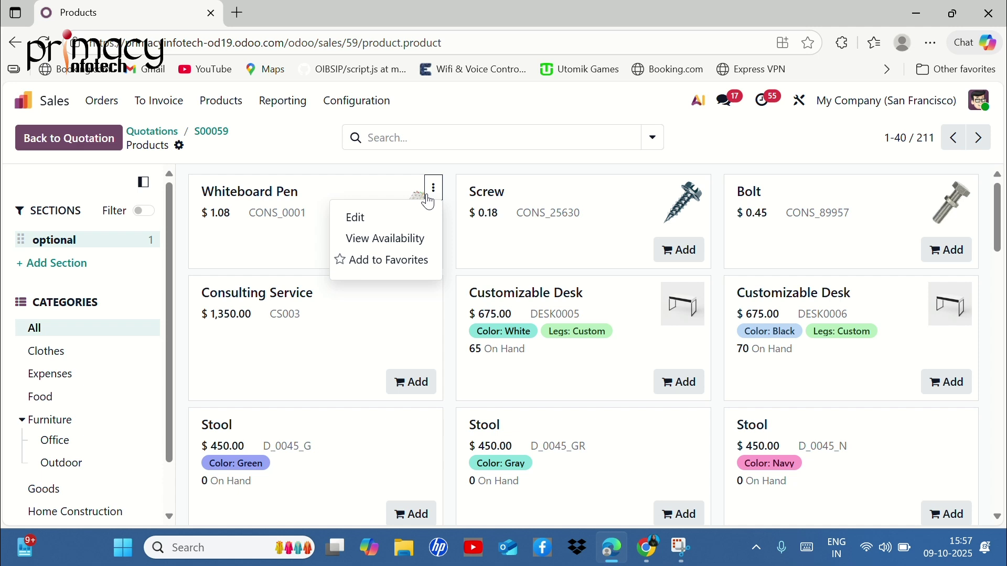
pyautogui.click(345, 261)
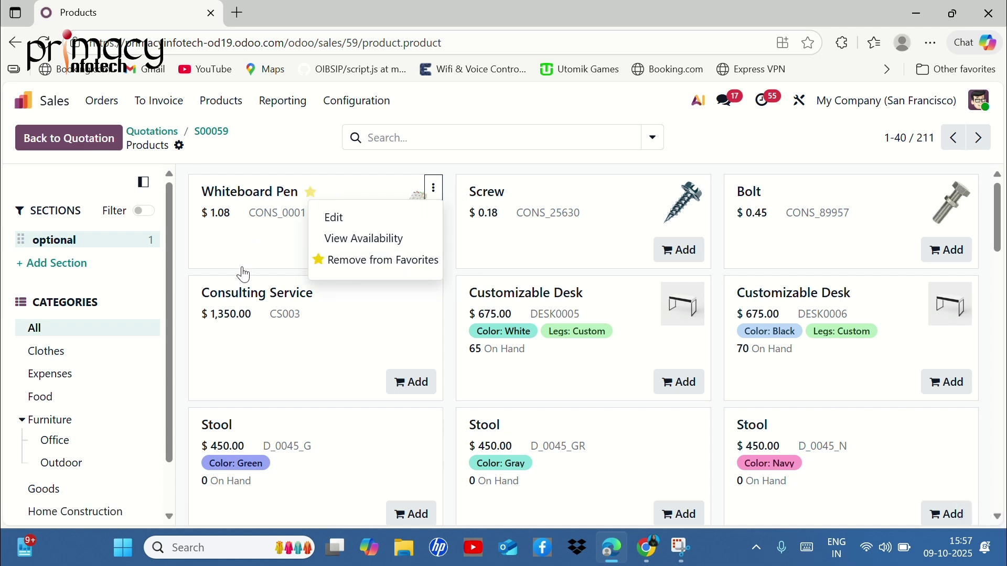
pyautogui.click(704, 190)
pyautogui.click(670, 262)
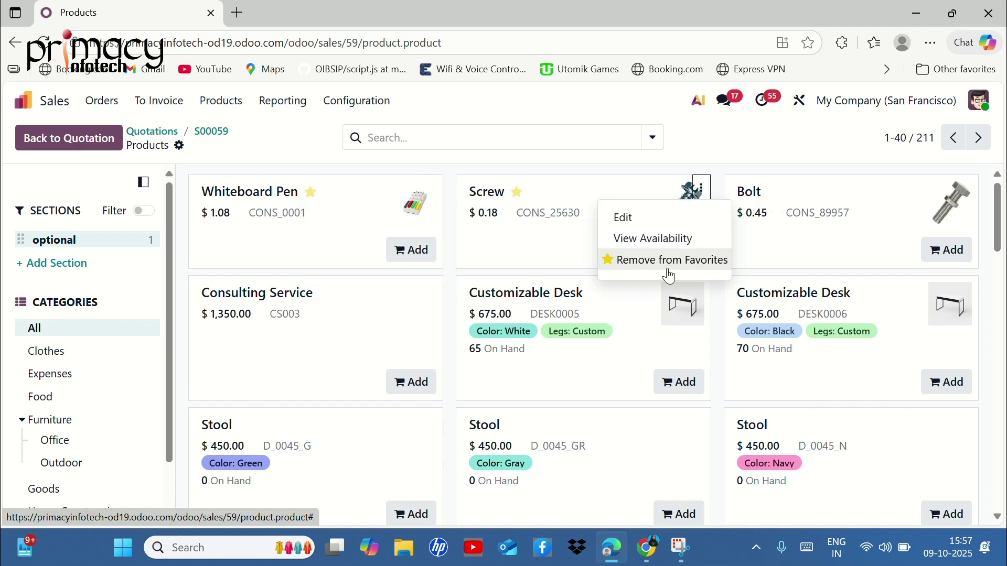
pyautogui.scroll(-1, 443, 320)
pyautogui.scroll(1, 444, 320)
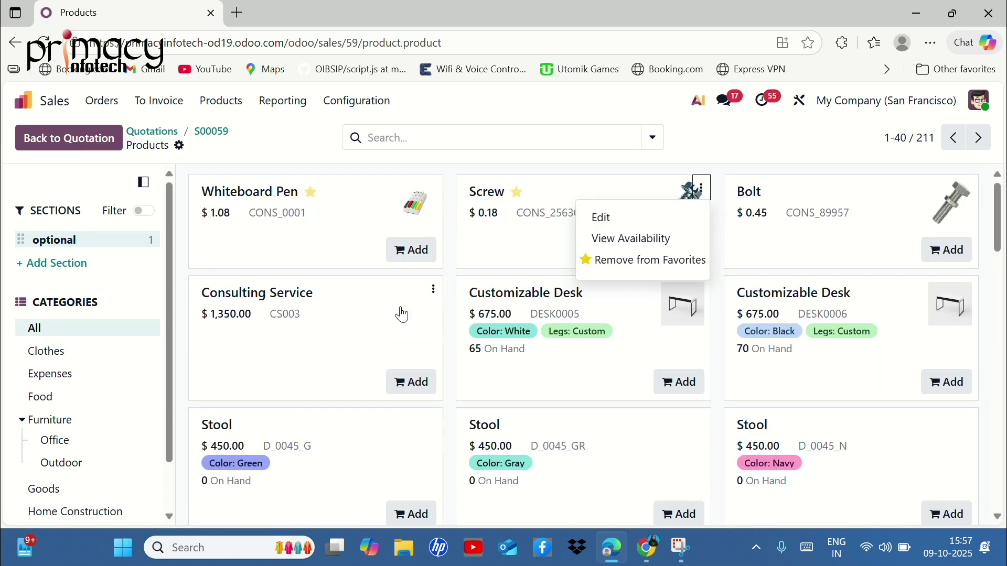
# Step: Return from the catalog to the quotation and review its order lines, totals and customer details
pyautogui.click(64, 142)
pyautogui.click(64, 141)
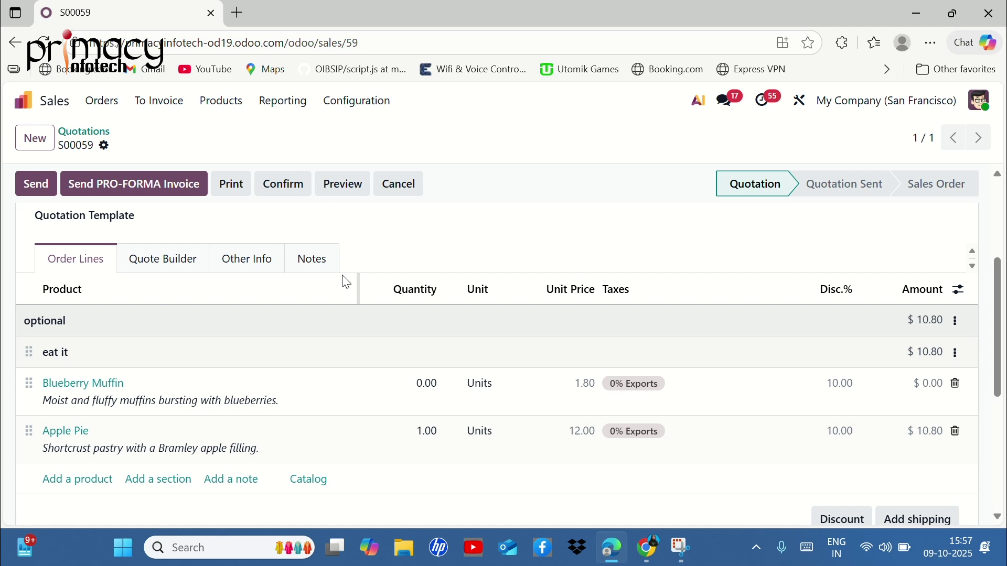
pyautogui.scroll(-3, 340, 184)
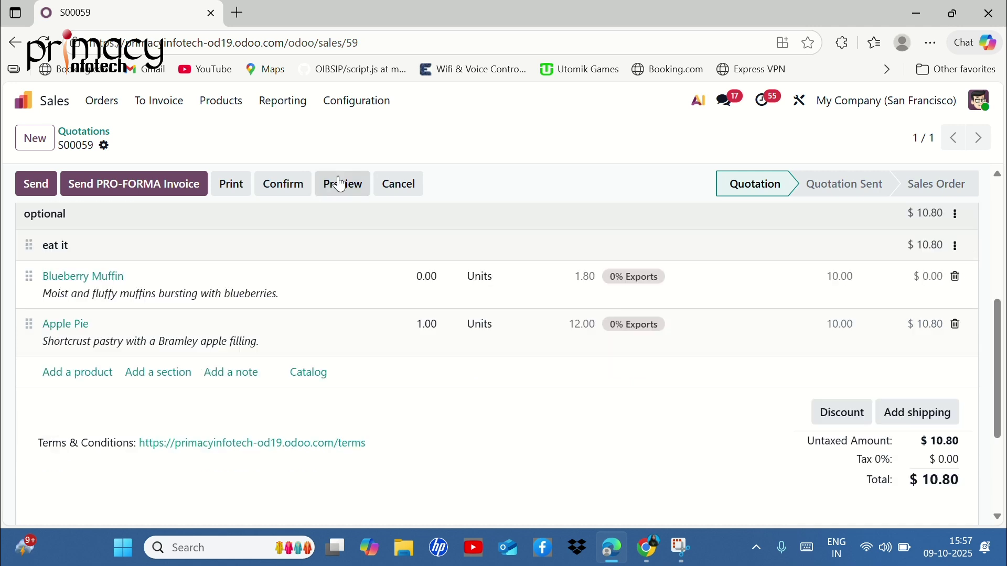
pyautogui.scroll(5, 340, 185)
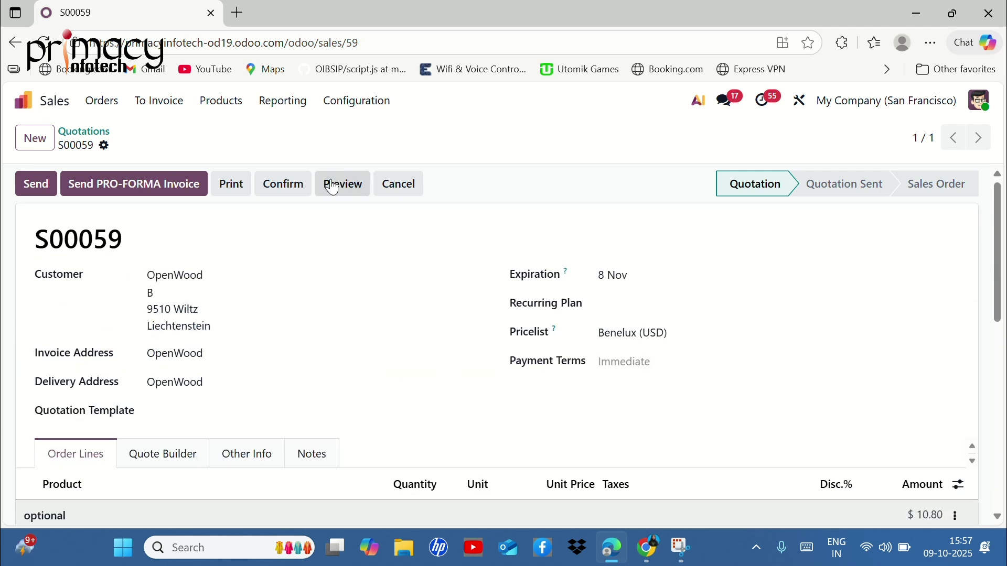
# Step: Start sending the quotation and examine the document layout settings and the full page preview
pyautogui.click(32, 197)
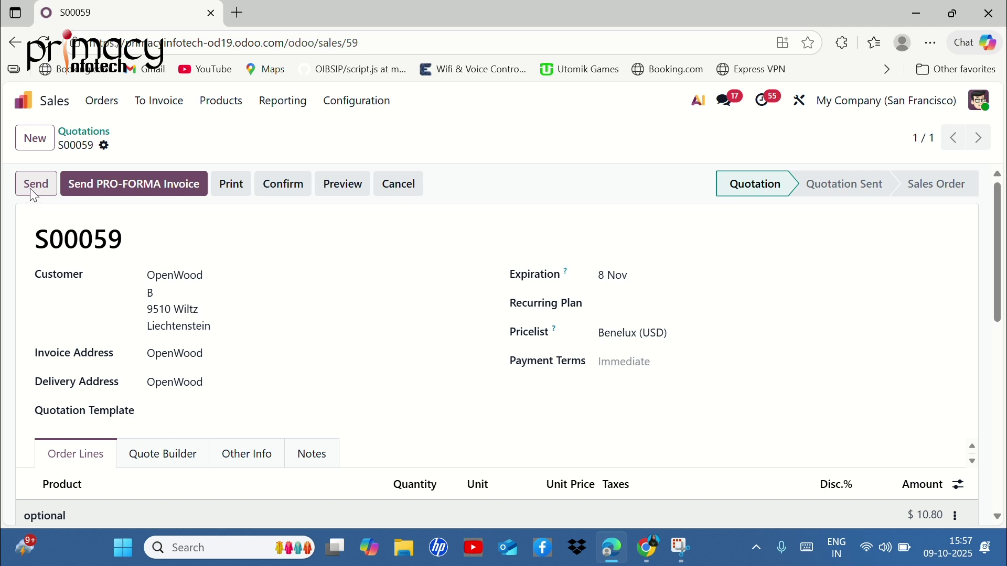
pyautogui.scroll(-1, 410, 381)
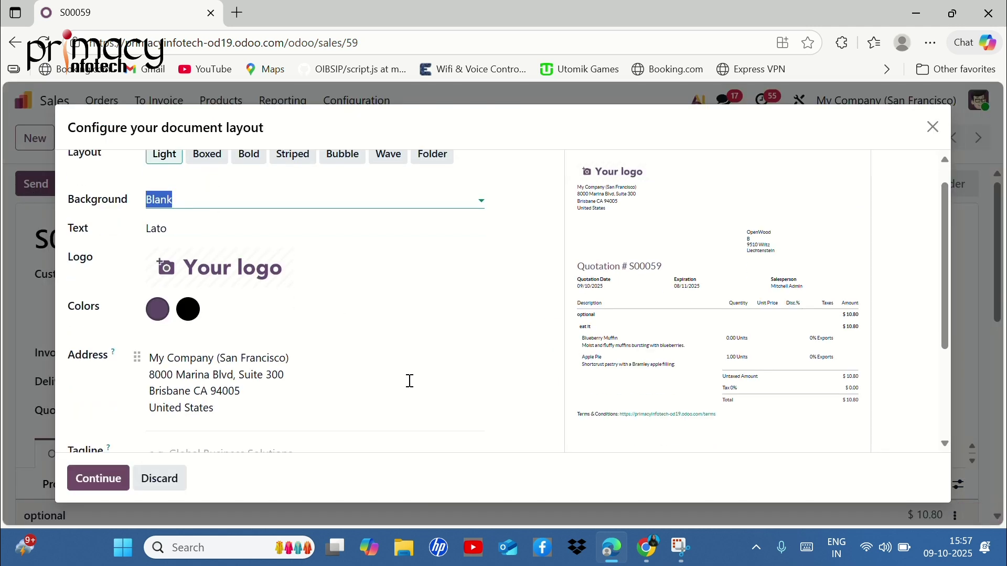
pyautogui.scroll(-3, 410, 381)
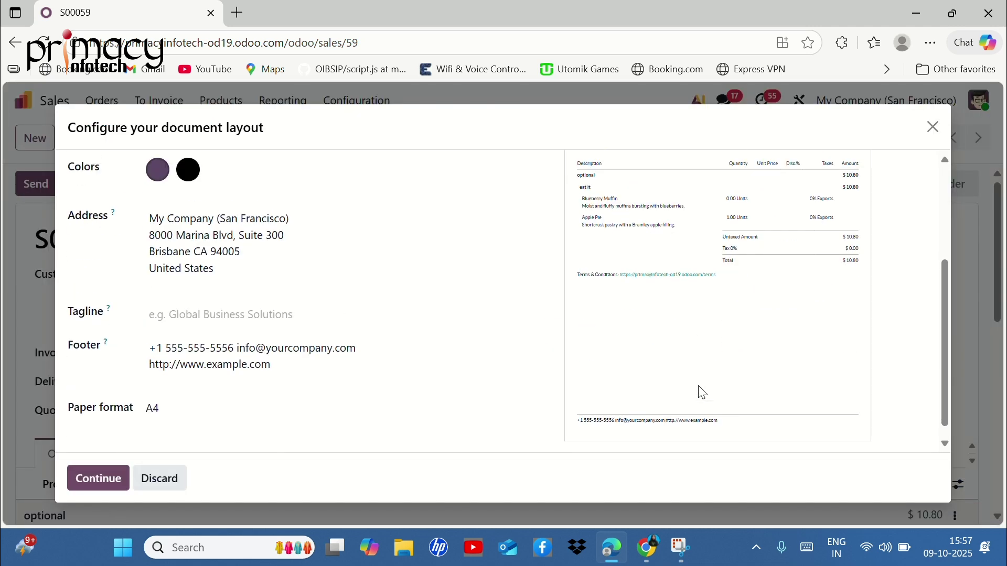
pyautogui.scroll(4, 702, 393)
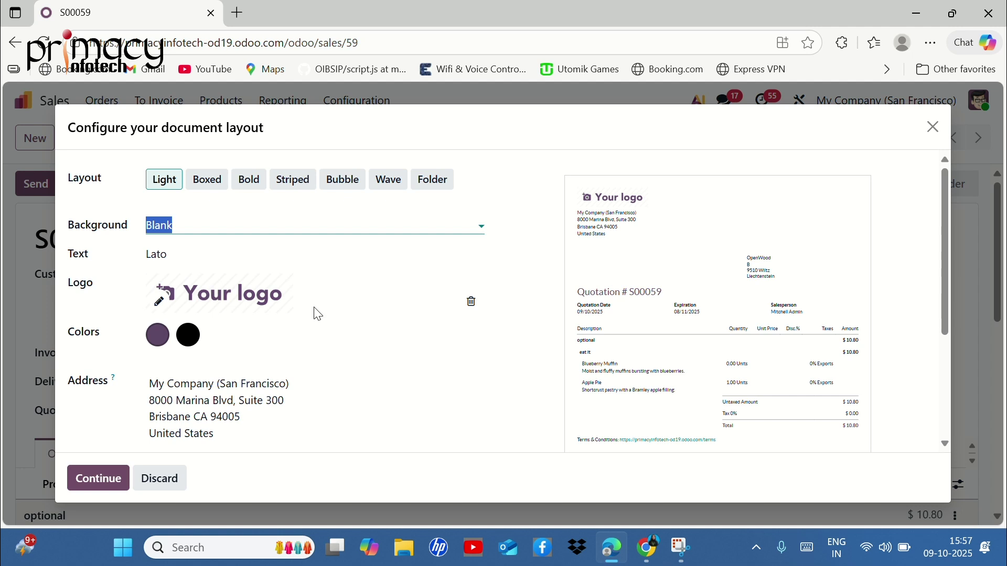
# Step: Review the layout styles, logo, colors, company address, footer and paper format against the quotation preview
pyautogui.scroll(-4, 378, 405)
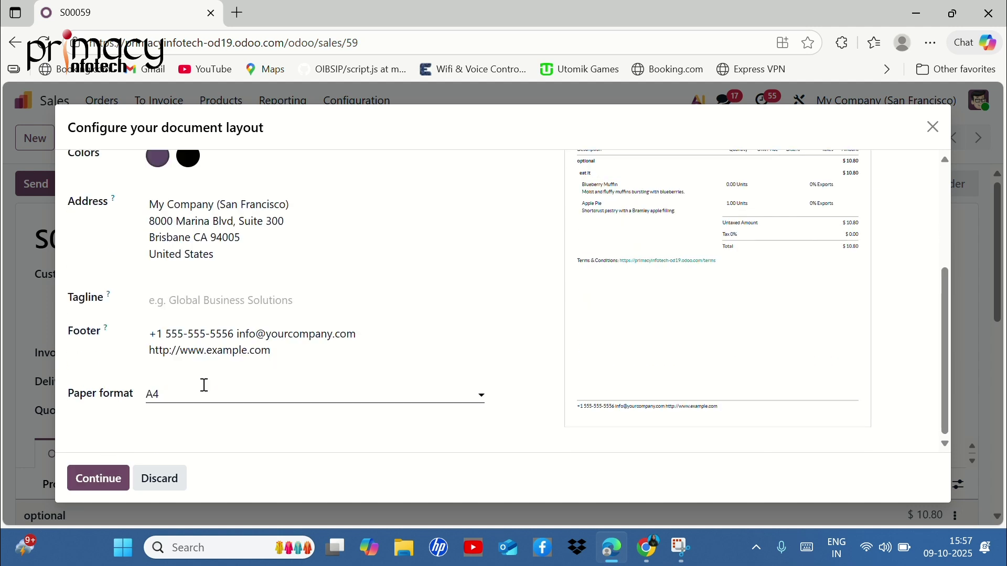
pyautogui.scroll(4, 274, 411)
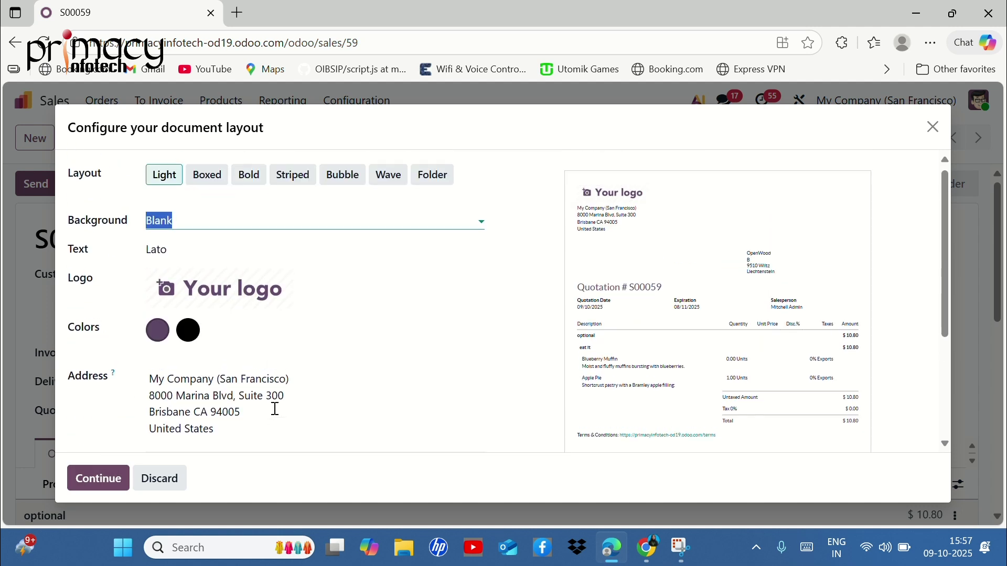
pyautogui.scroll(-4, 274, 409)
pyautogui.scroll(1, 307, 404)
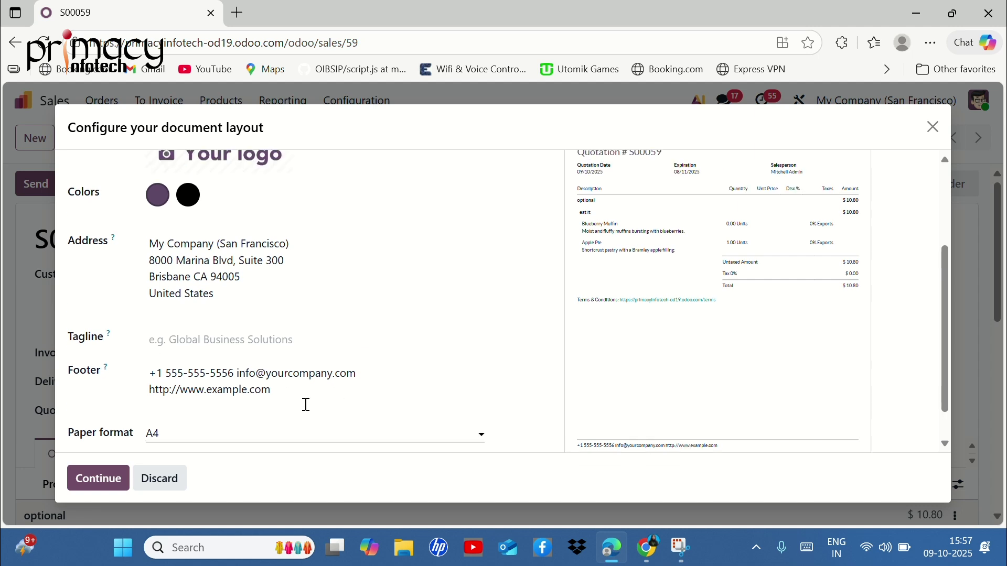
pyautogui.scroll(4, 306, 404)
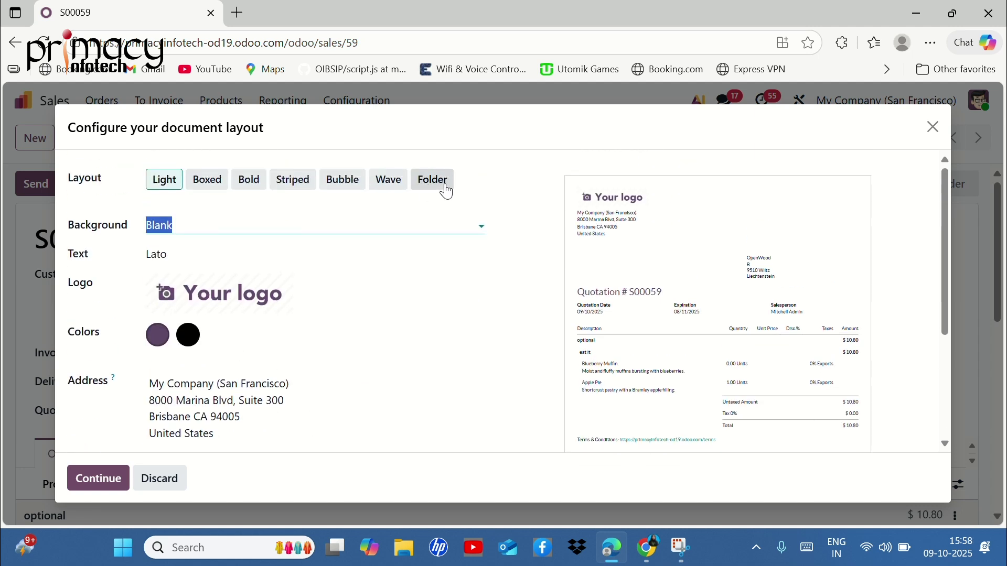
pyautogui.scroll(-1, 432, 334)
pyautogui.scroll(-3, 430, 331)
pyautogui.scroll(3, 411, 326)
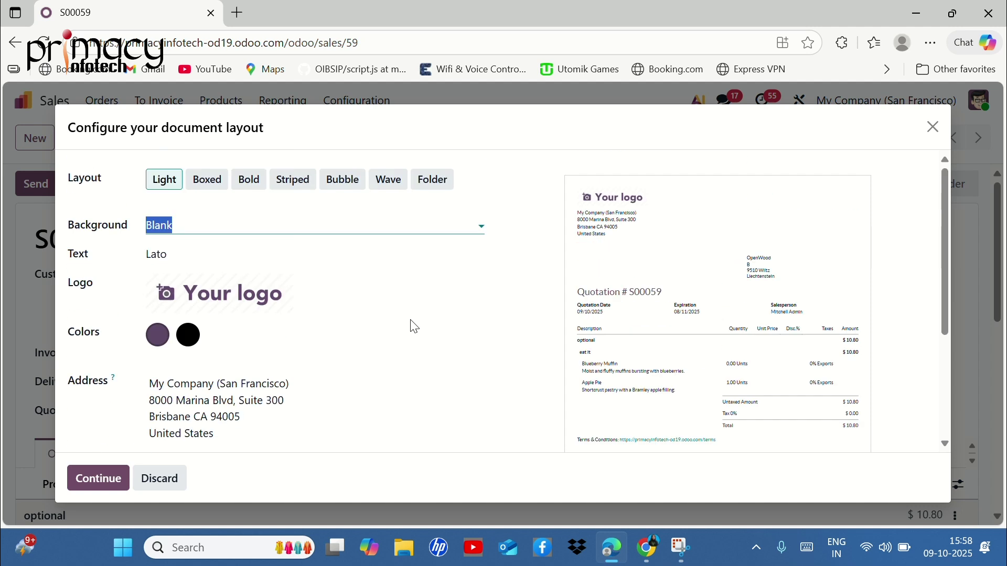
pyautogui.scroll(-1, 475, 365)
pyautogui.scroll(-3, 474, 365)
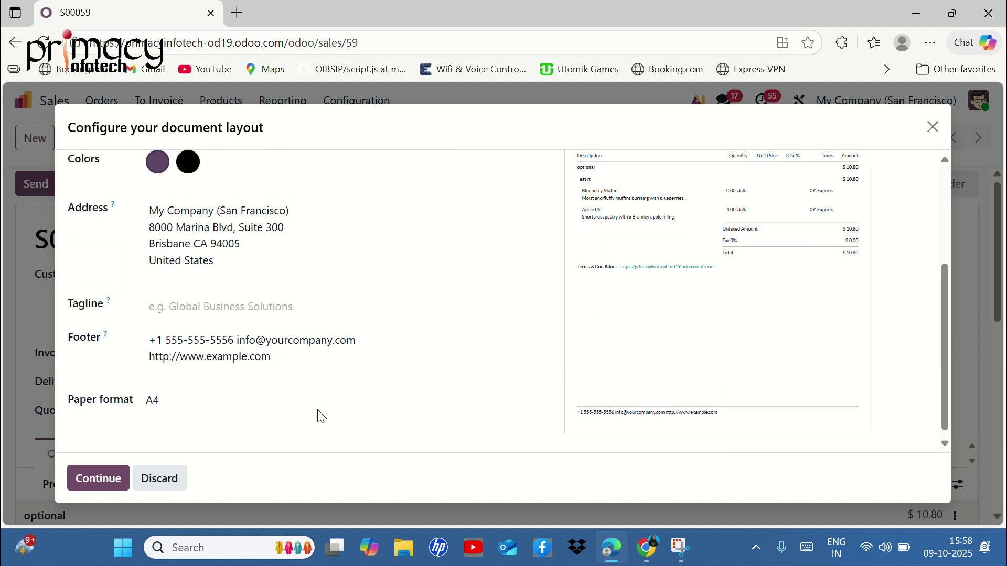
pyautogui.scroll(4, 367, 393)
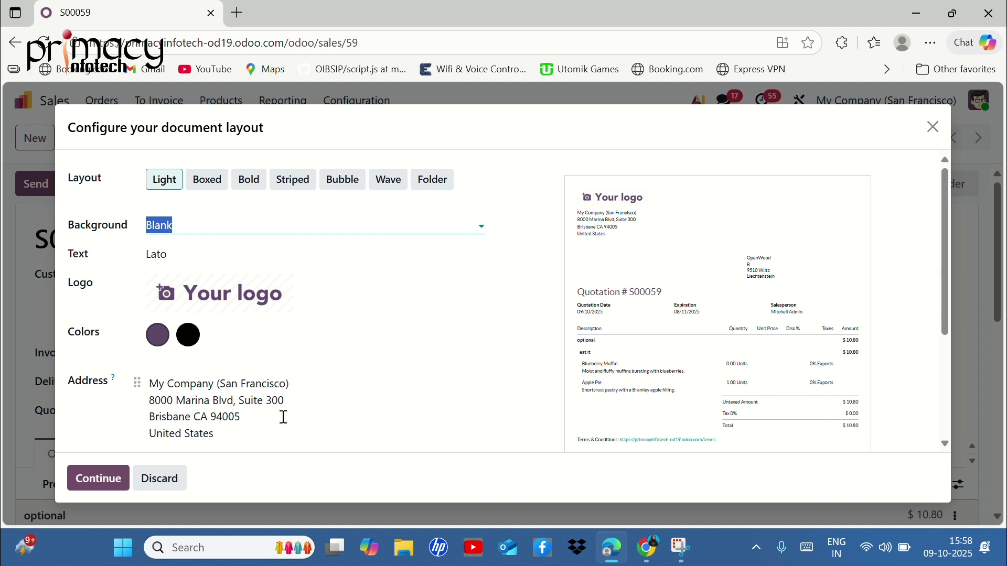
# Step: Accept the Light document layout and send the quotation email to OpenWood, then check the quotation's order lines
pyautogui.click(109, 490)
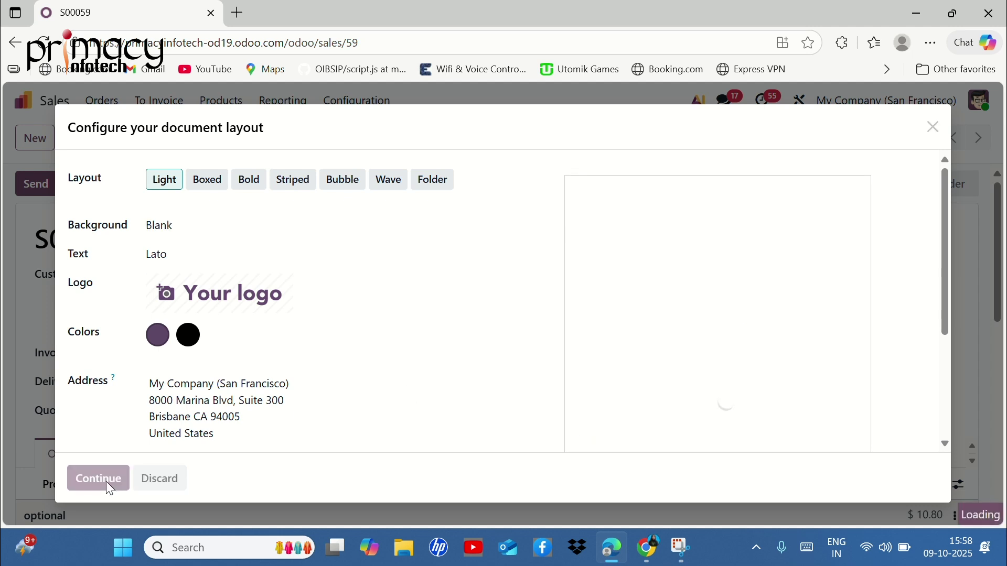
pyautogui.scroll(-3, 369, 440)
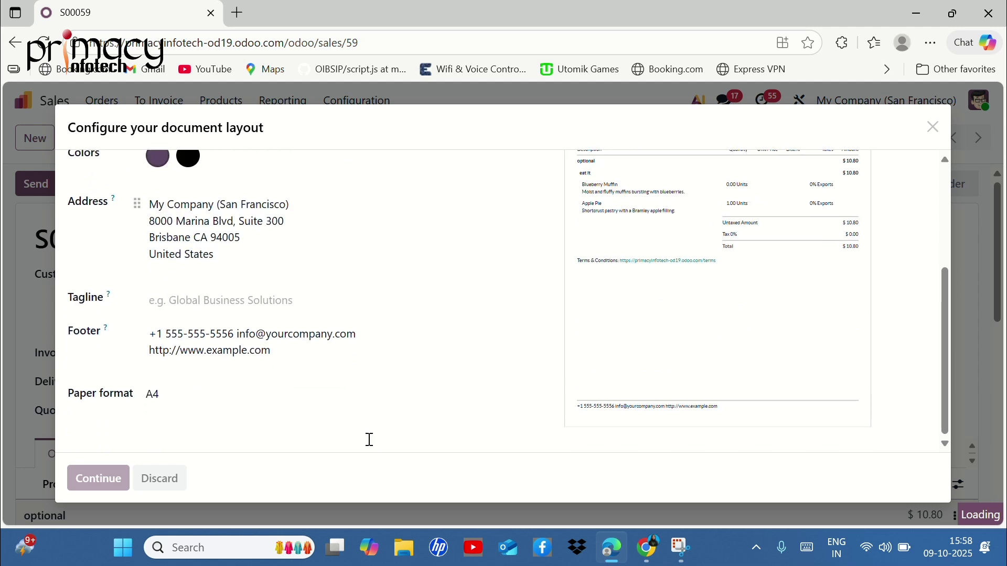
pyautogui.click(150, 482)
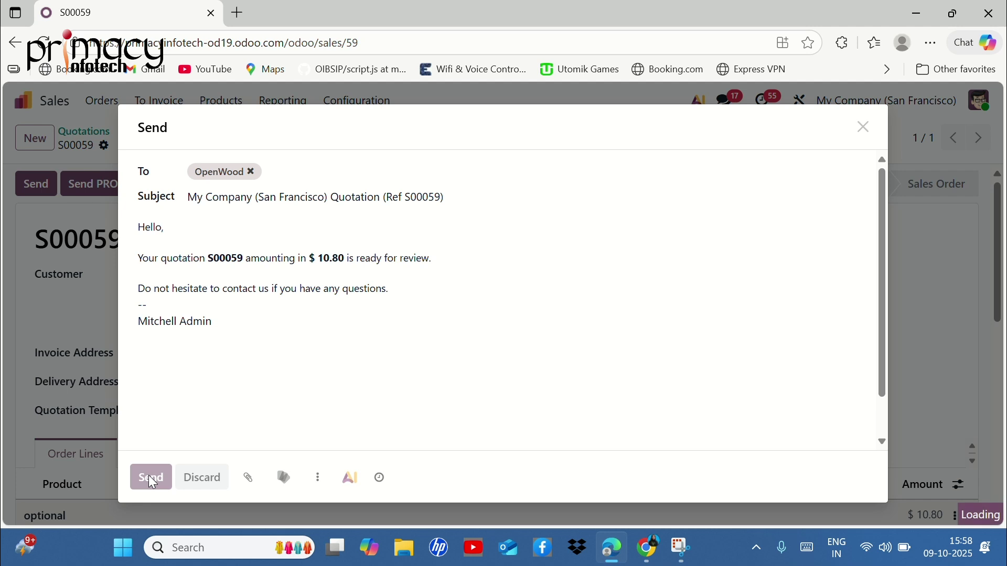
pyautogui.scroll(-2, 514, 406)
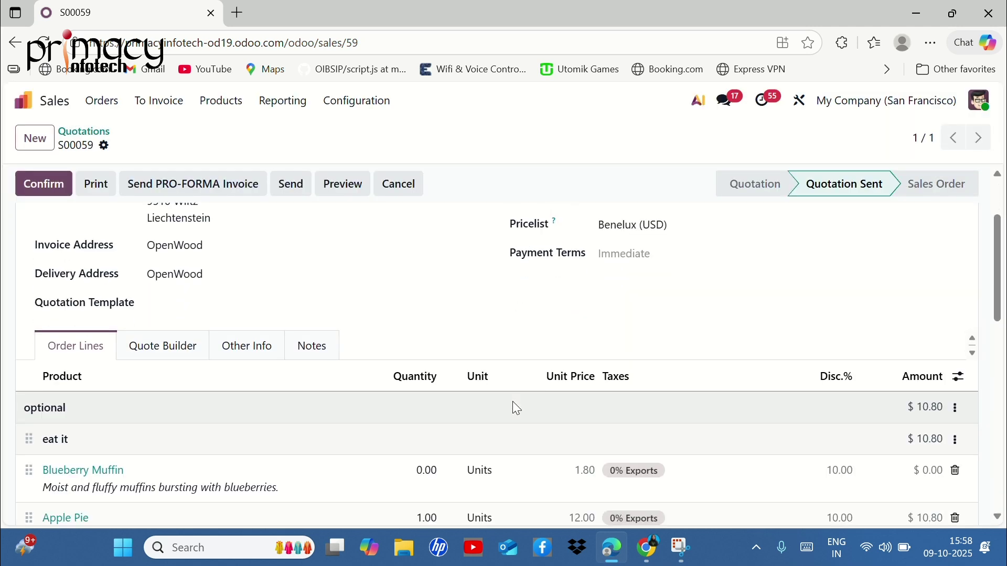
pyautogui.scroll(-4, 513, 407)
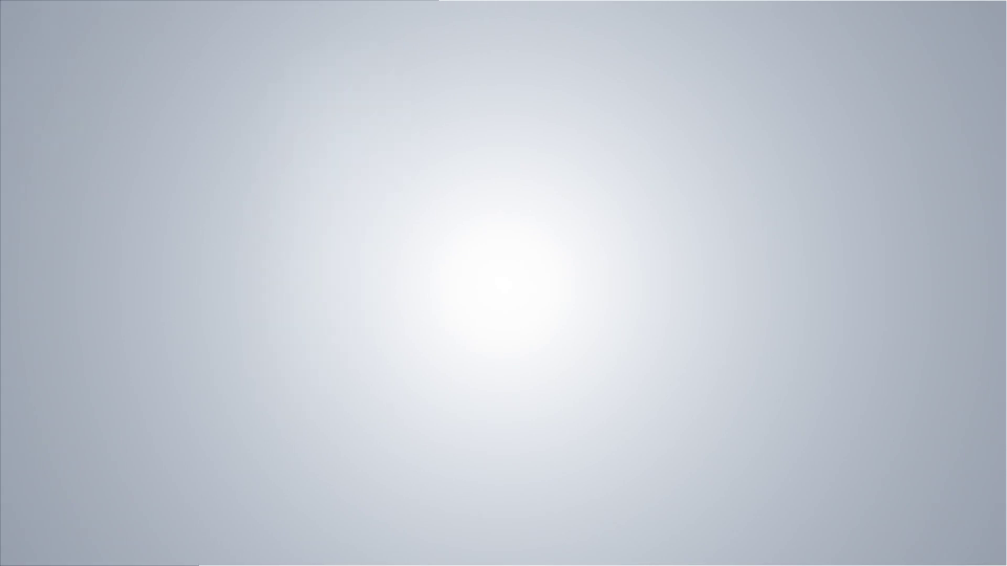